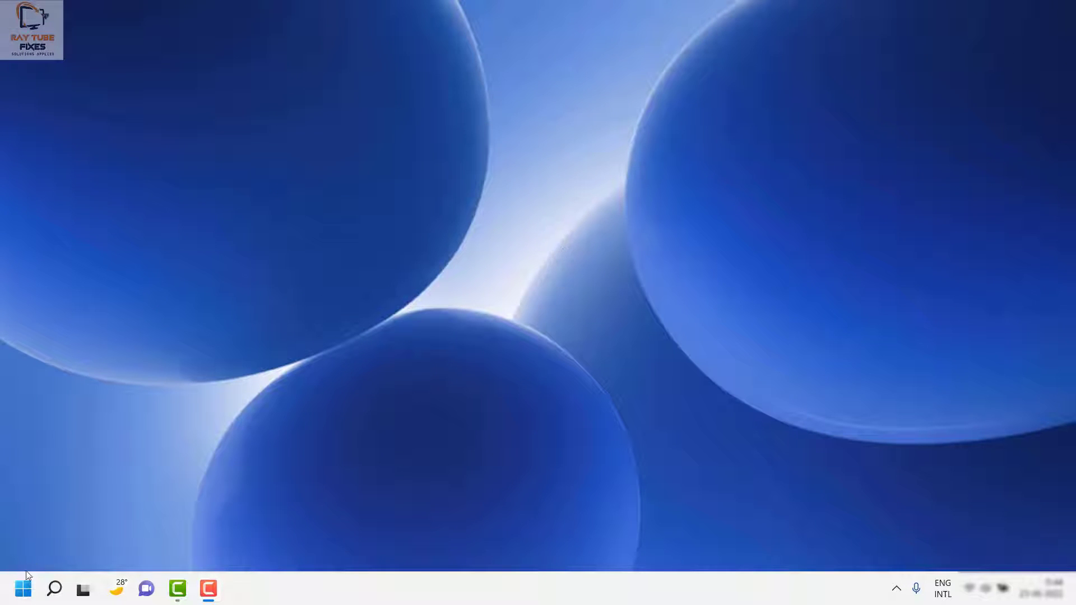
- Search Windows for 'adjust' so Adjust ClearType text appears in the results
mouse_move(47, 597)
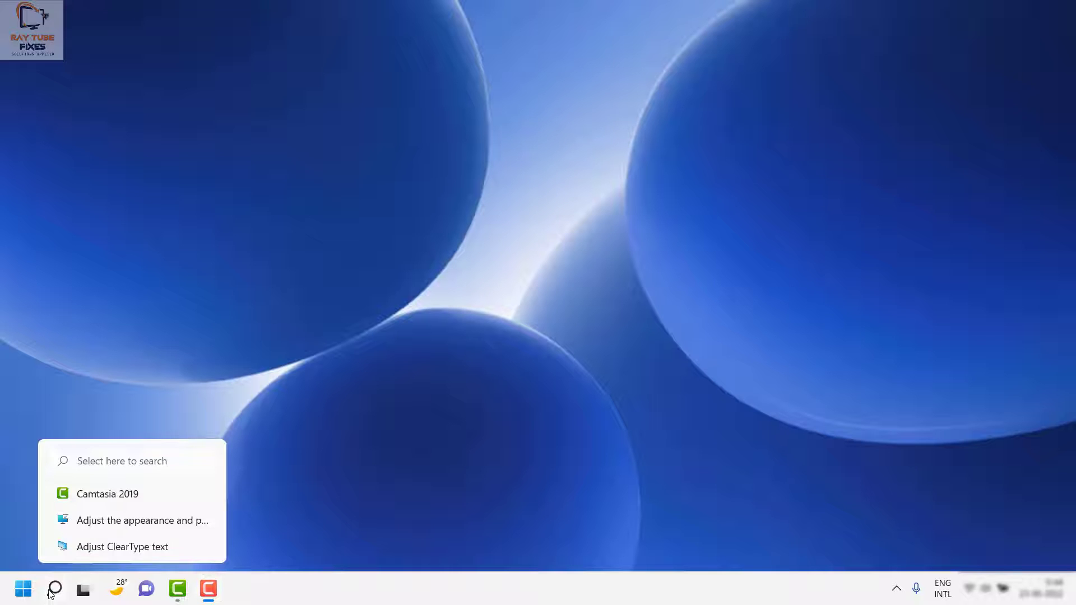
click(59, 579)
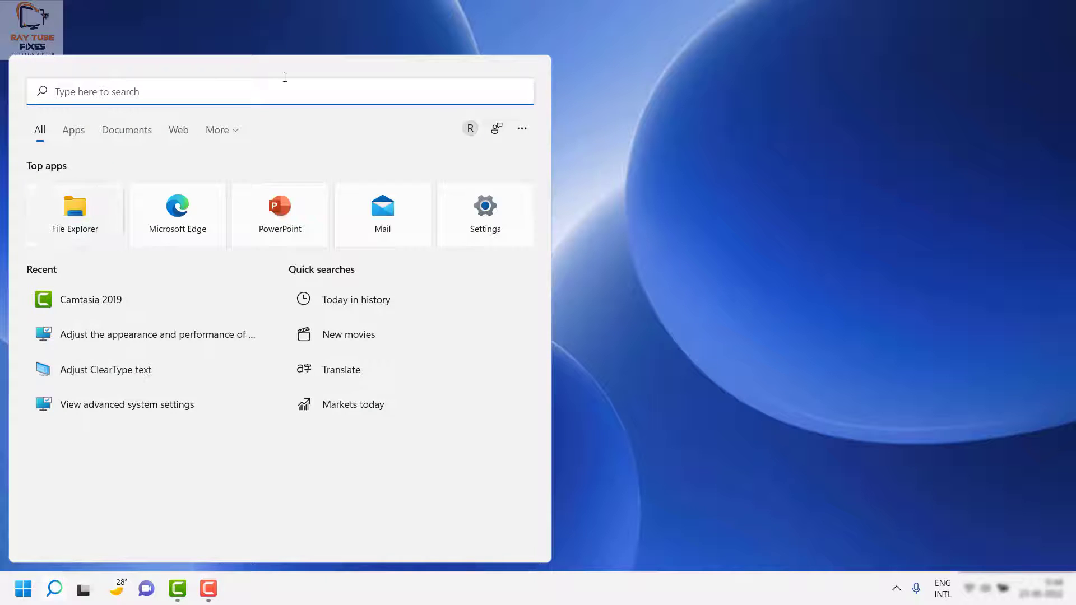
click(466, 36)
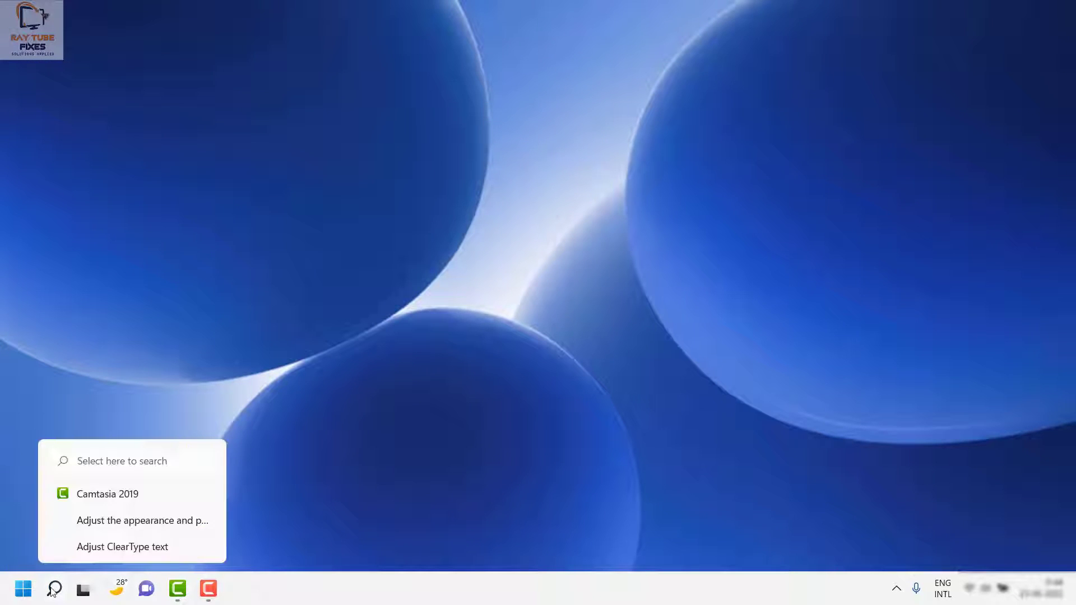
click(51, 591)
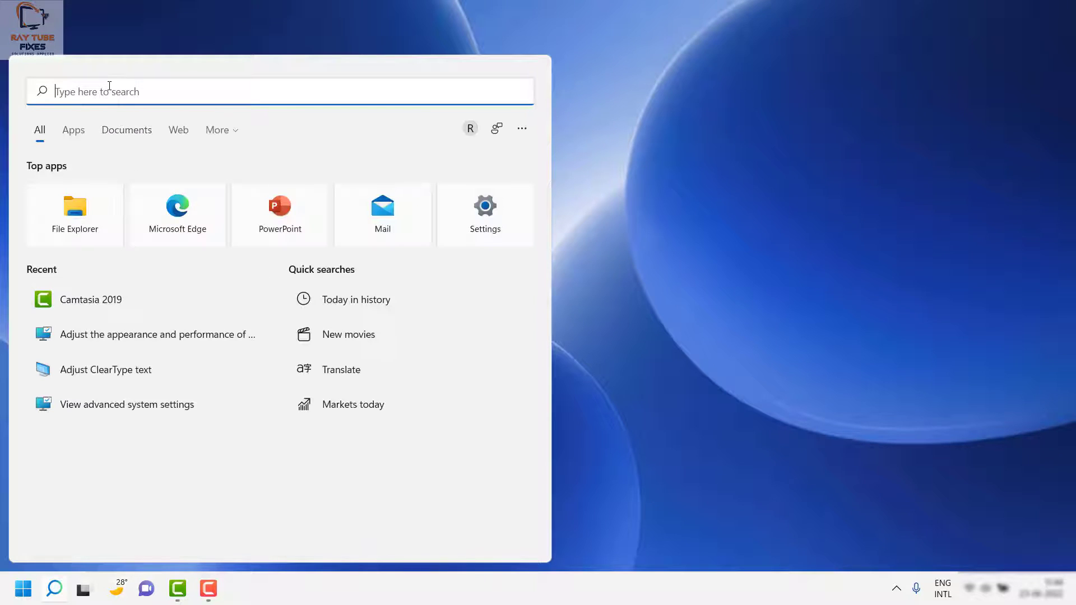
text(adj)
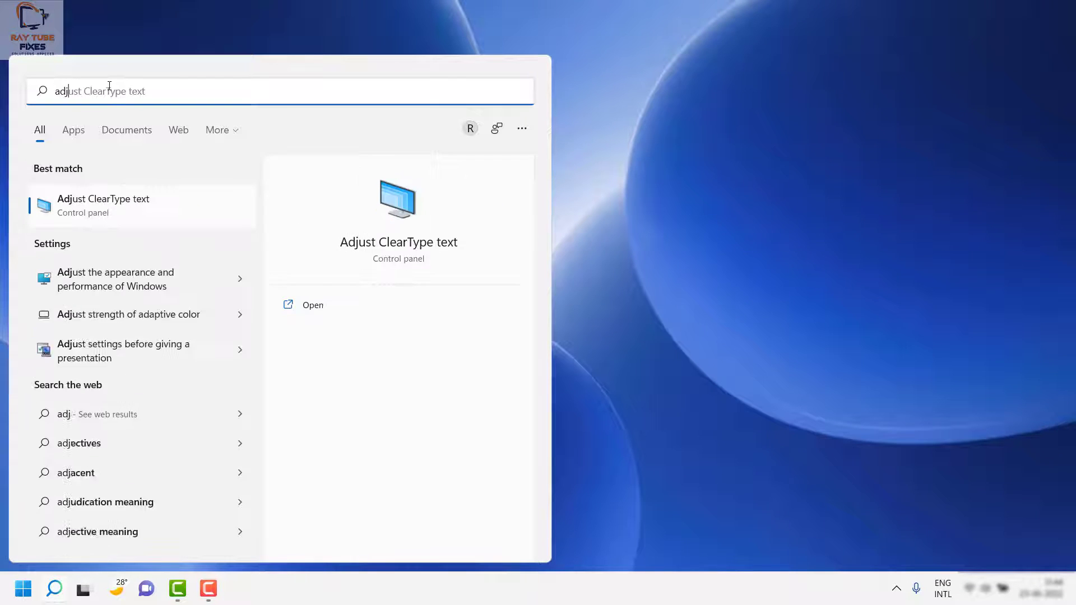
text(ust)
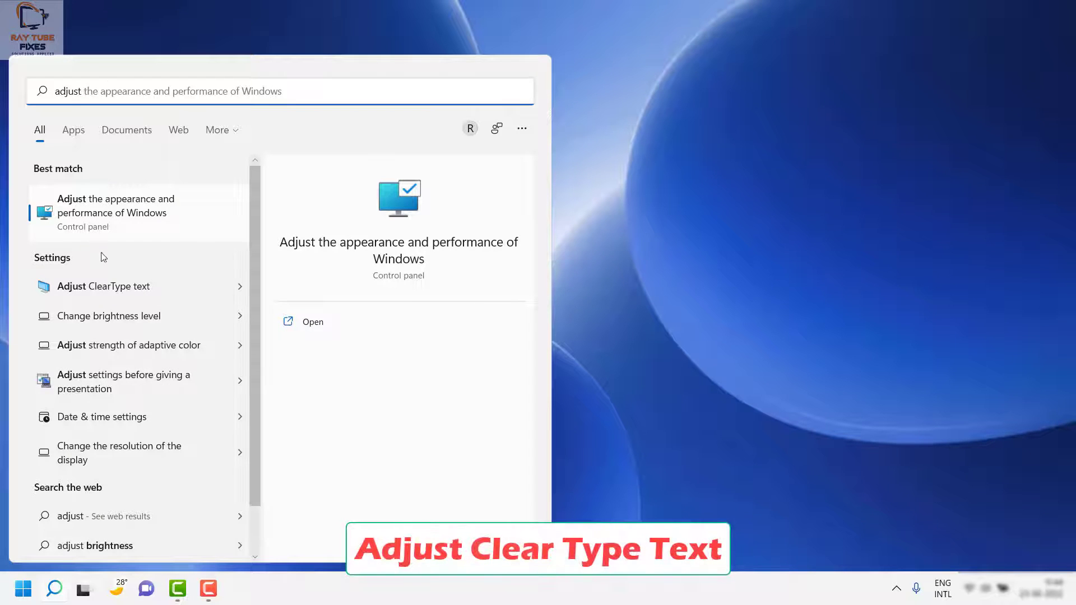
- Launch Adjust ClearType text with ClearType on and proceed to the native resolution check
click(119, 288)
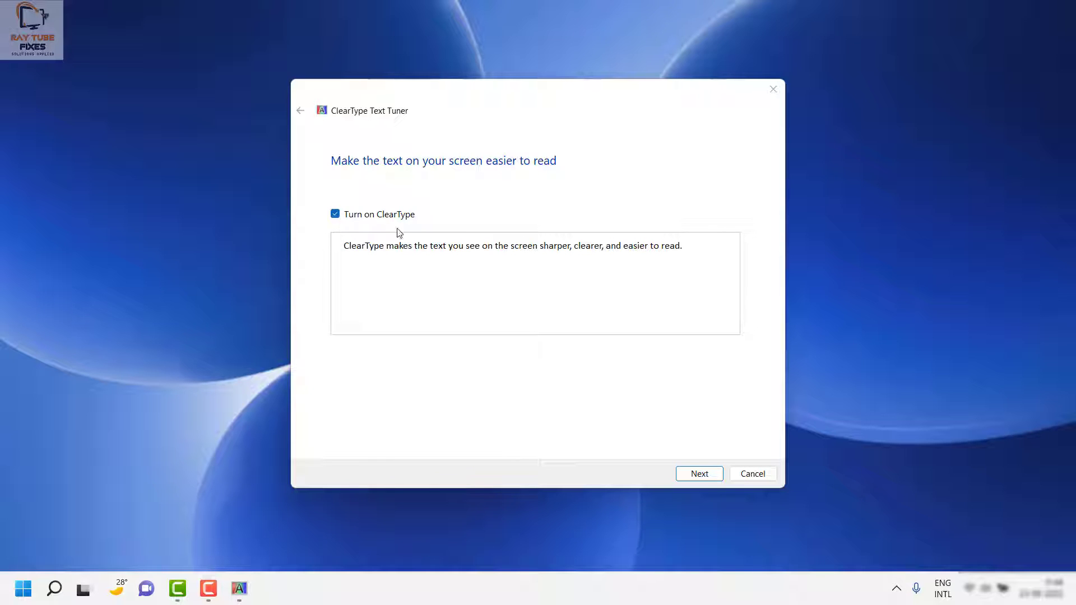
click(698, 473)
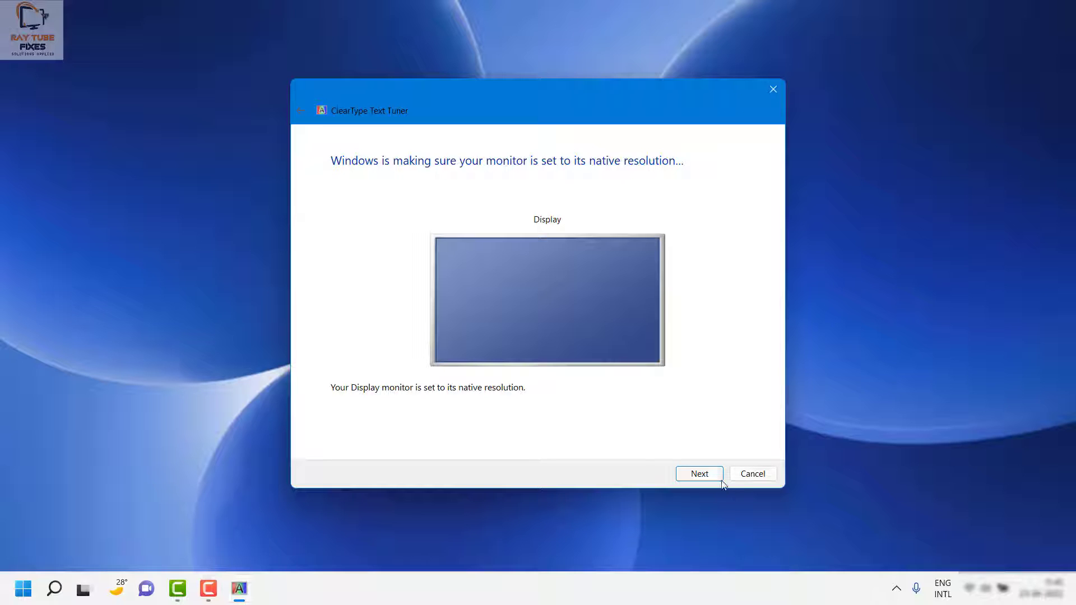
- On the first comparison page, settle on the left text sample and advance
click(700, 475)
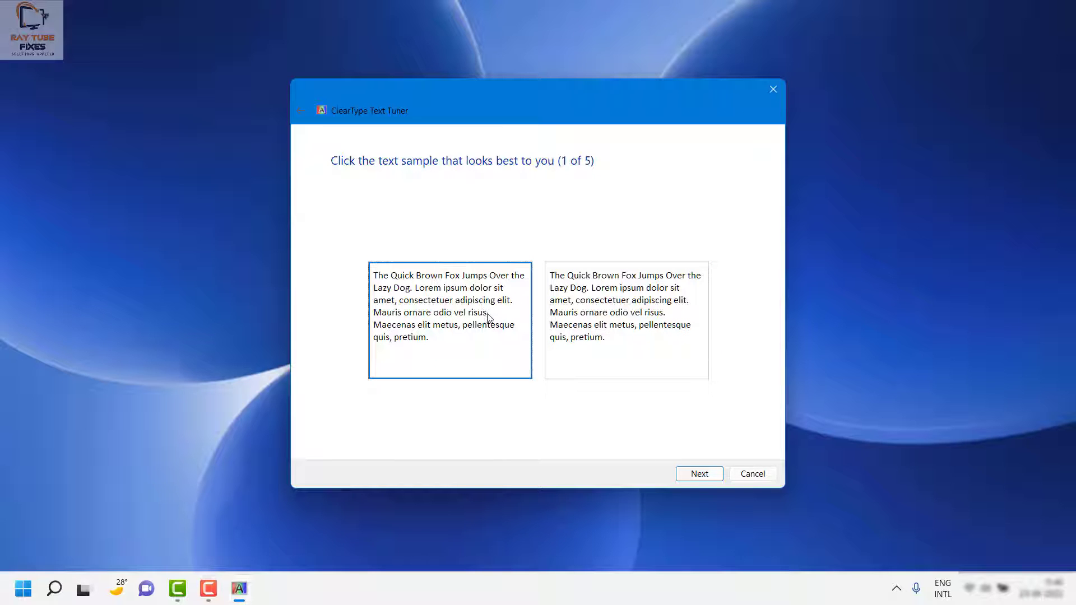
click(644, 311)
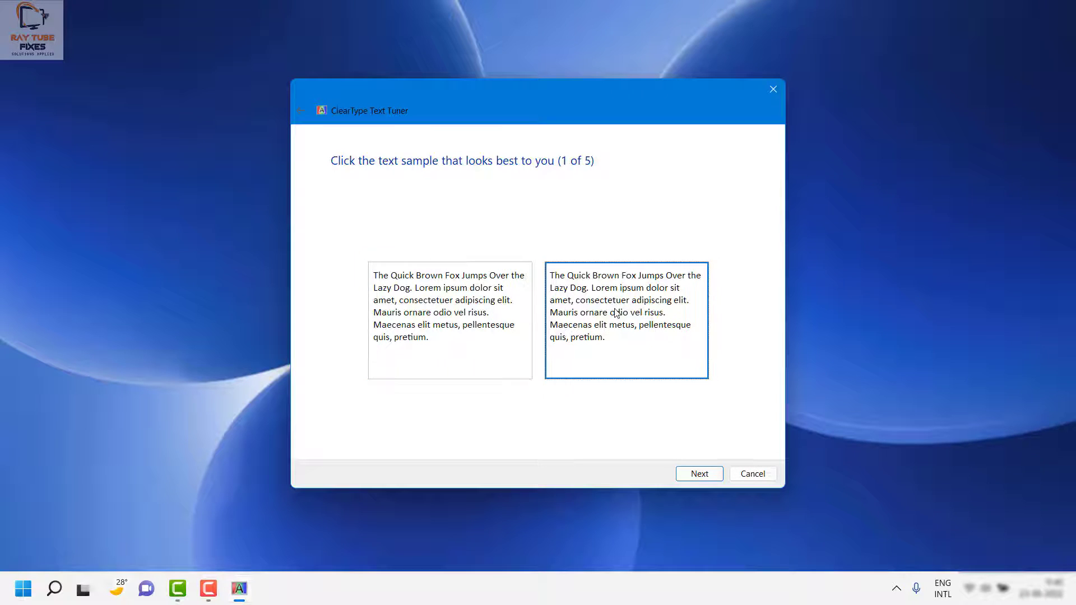
click(448, 331)
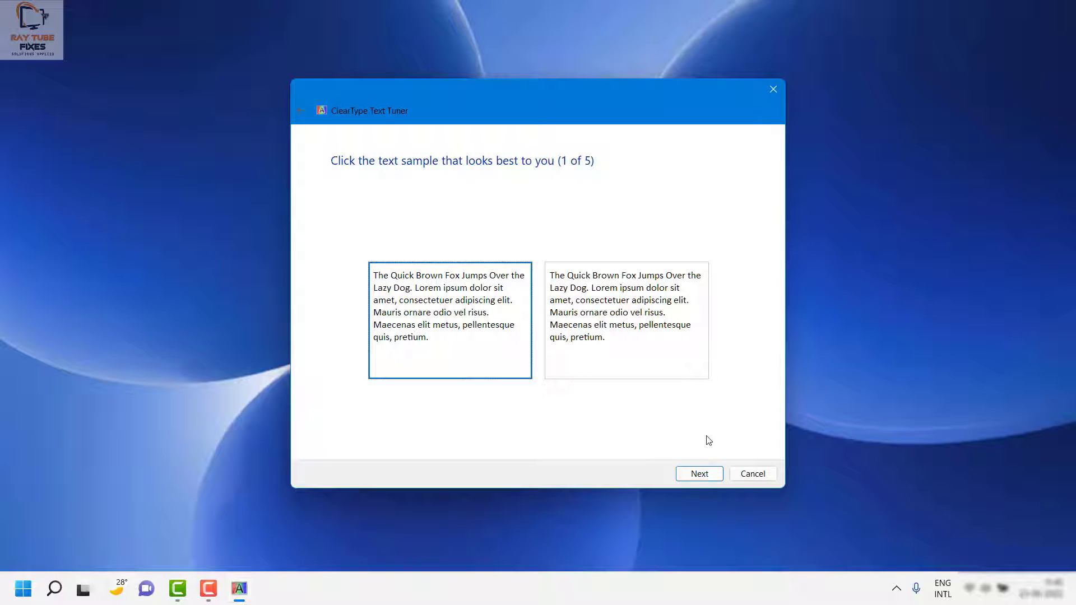
click(705, 474)
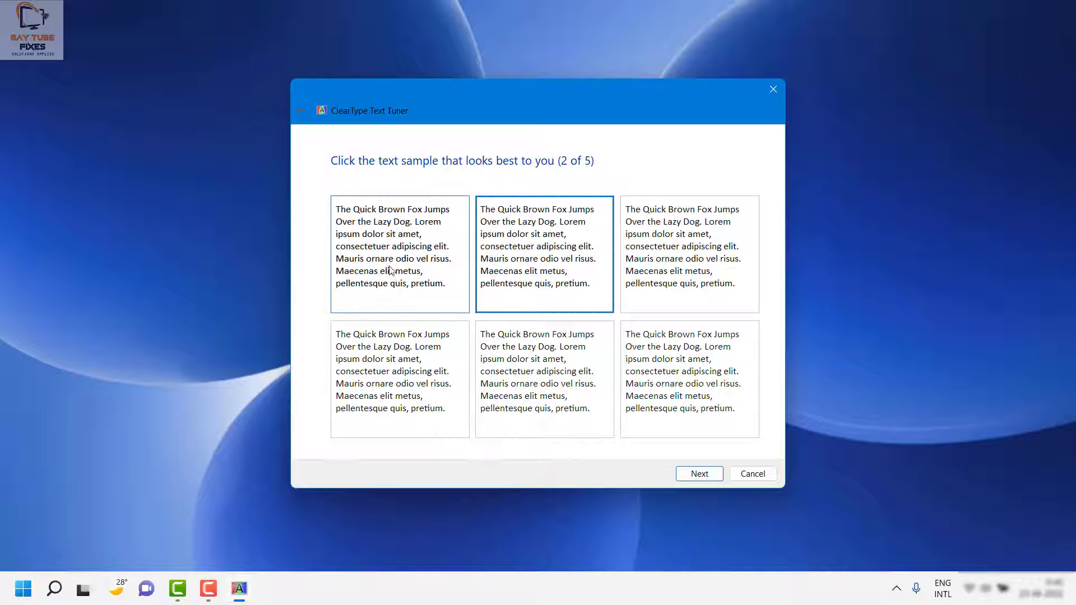
- Choose the top-left and middle samples, then advance through the remaining pages to the summary
click(423, 289)
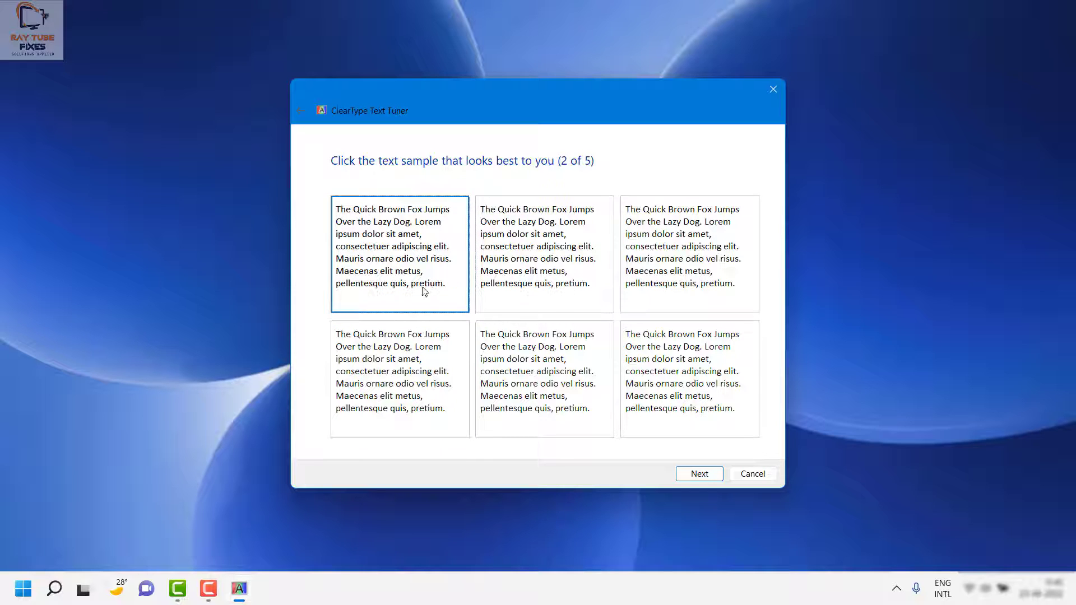
click(698, 476)
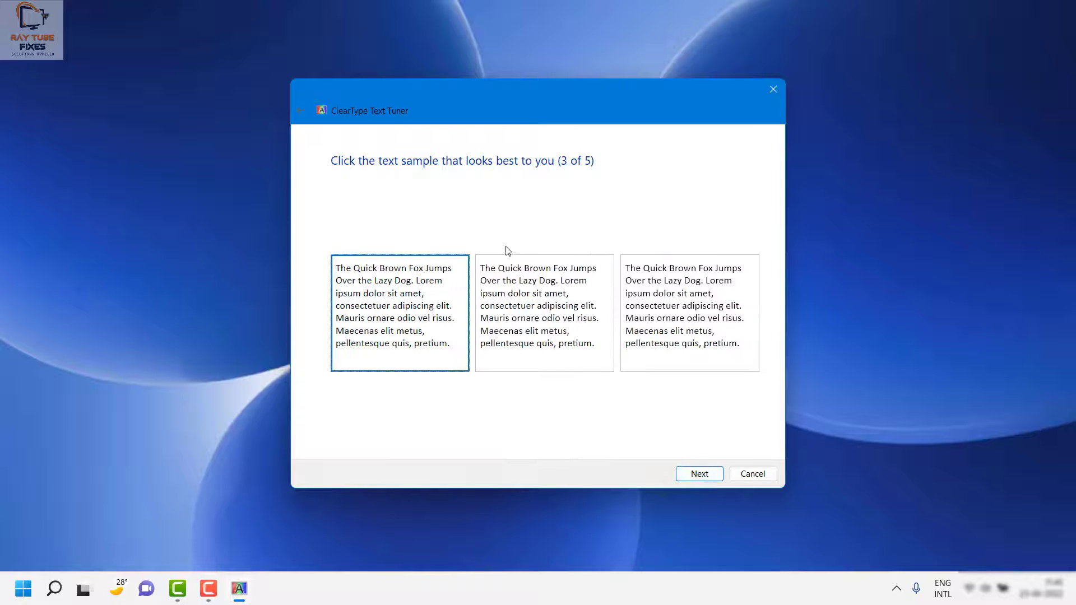
click(545, 308)
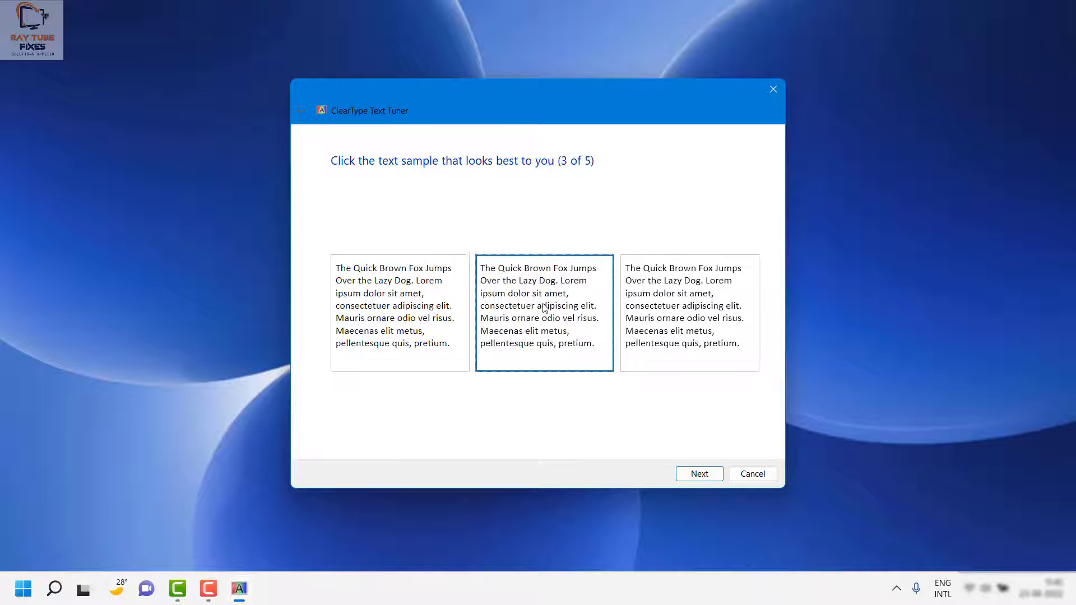
click(695, 475)
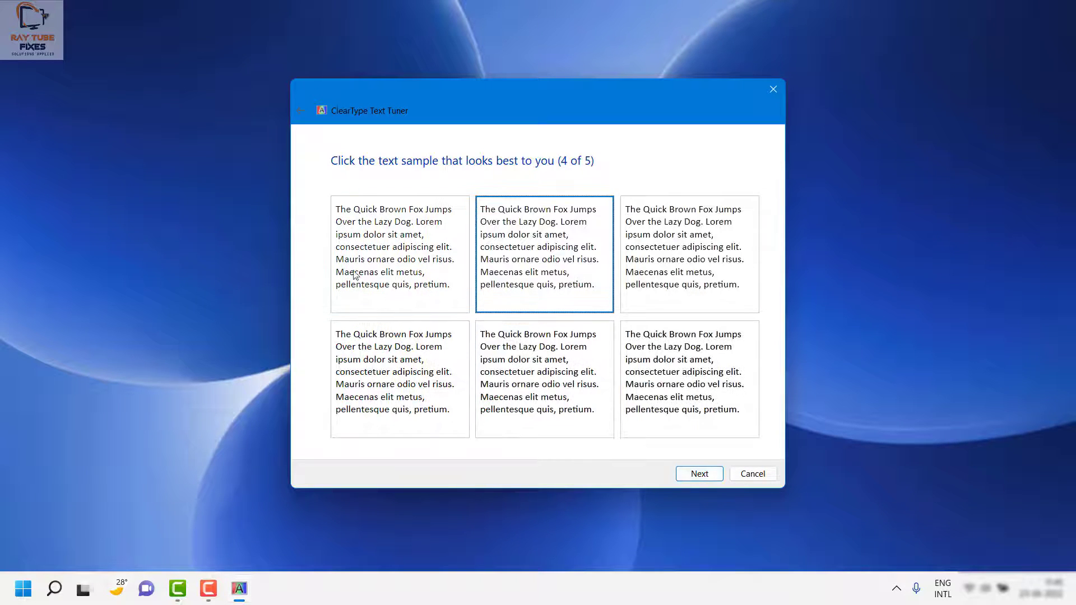
click(695, 475)
click(699, 476)
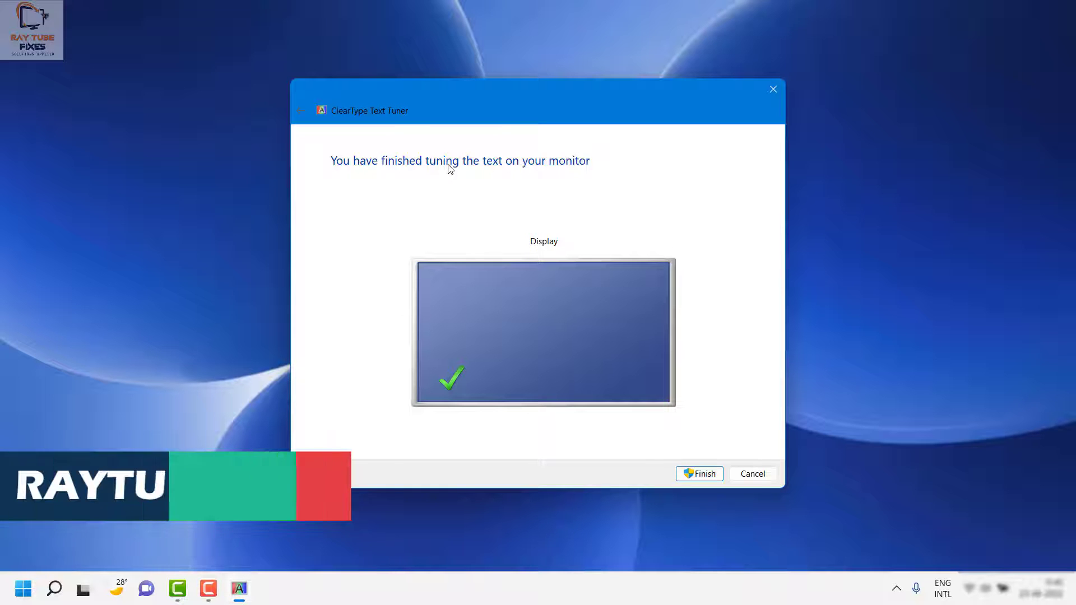
- Finish ClearType tuning and close the tuner
click(700, 474)
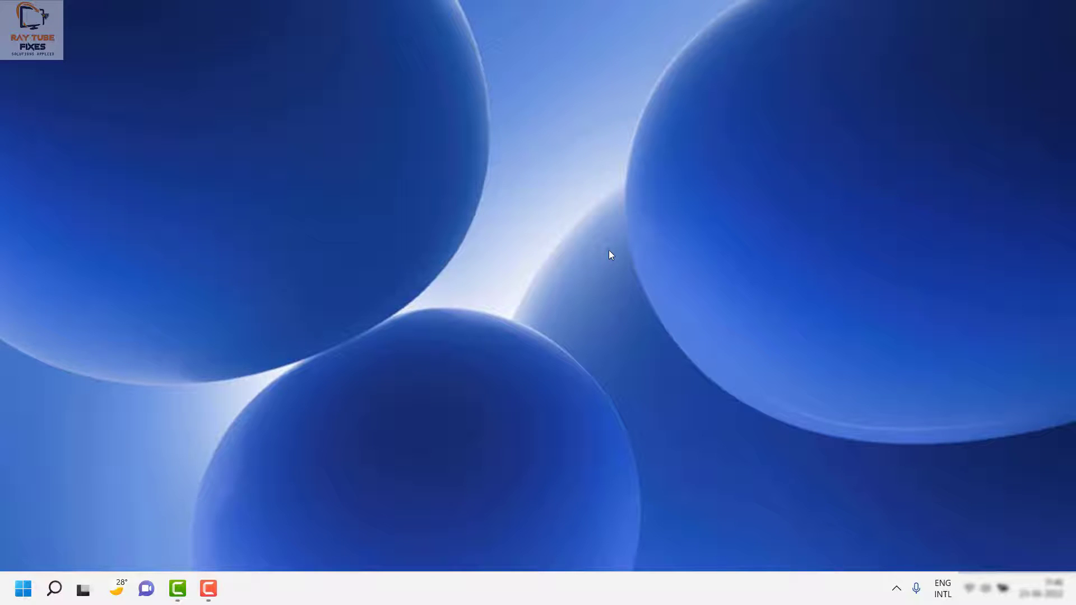
- Search for 'adjust appearance' to bring up the Performance Options dialog
click(59, 596)
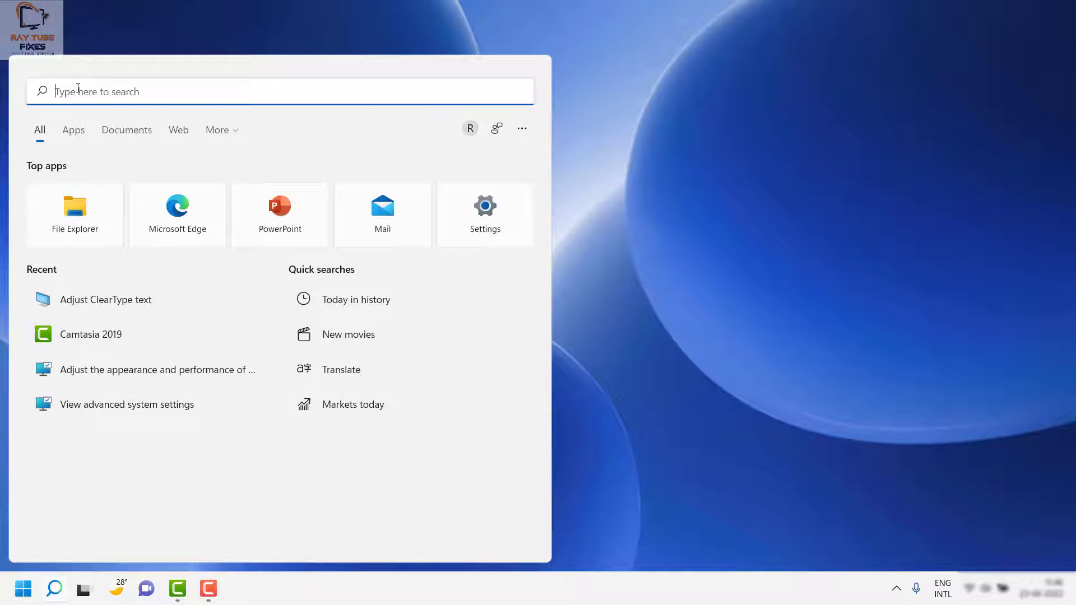
text(adjust)
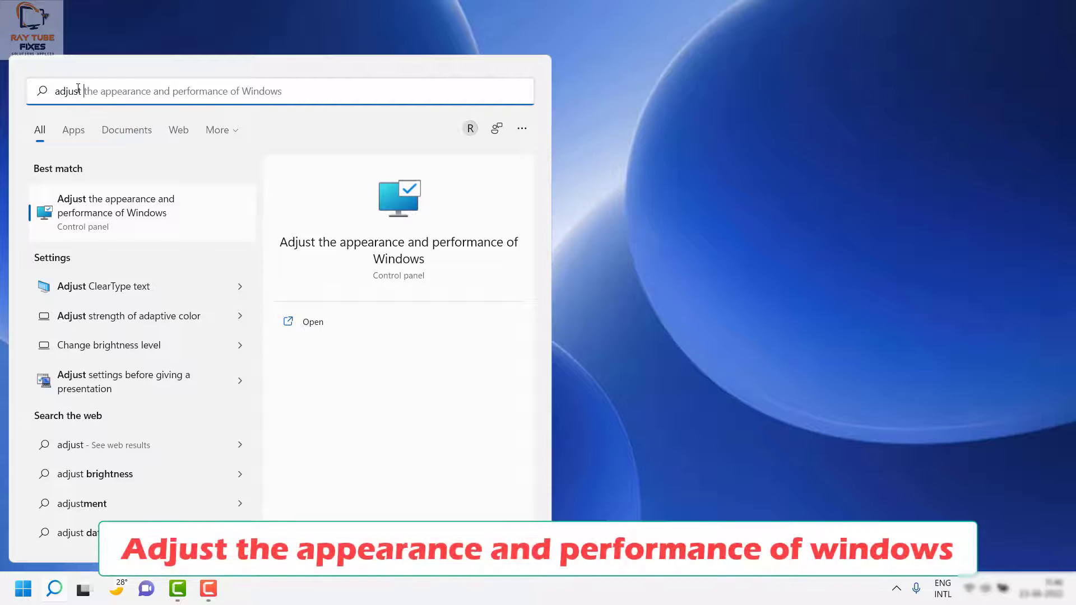
text( appearance)
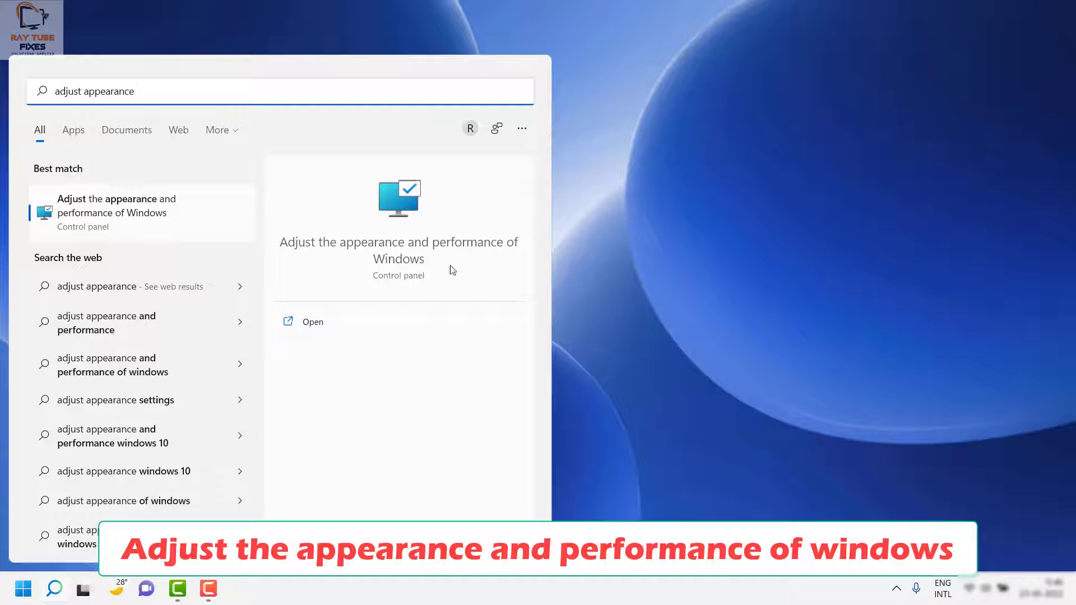
key(Return)
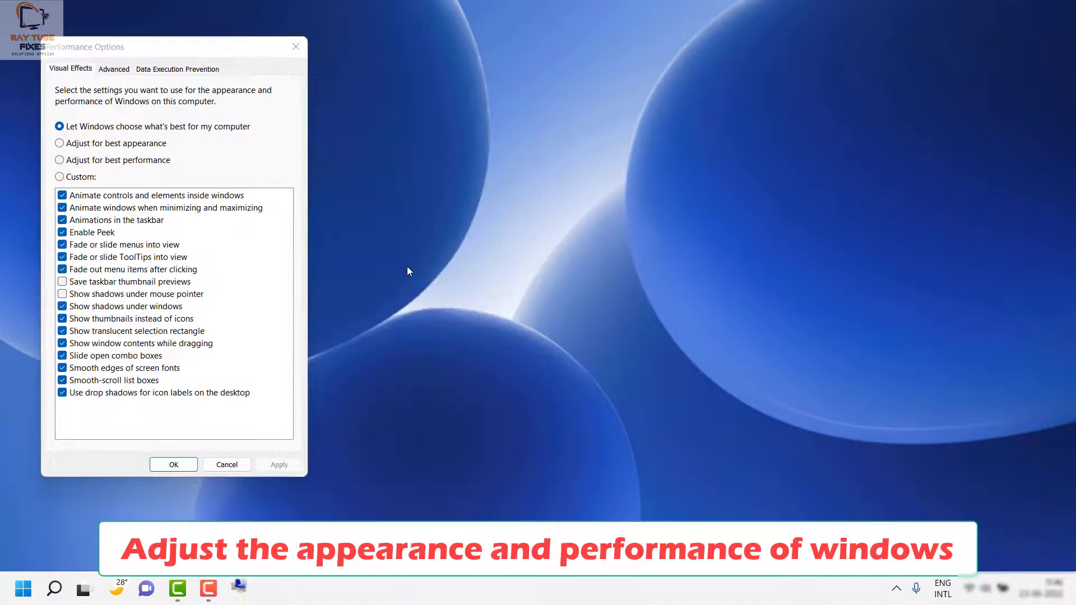
- Set visual effects to Adjust for best appearance and apply, closing Performance Options
drag(179, 42, 551, 50)
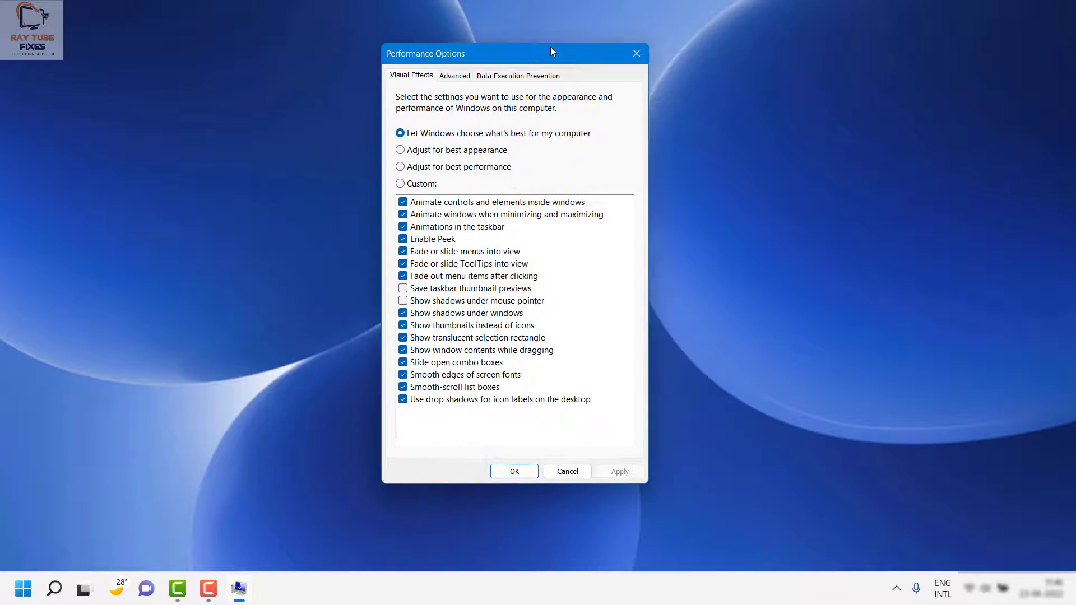
click(400, 151)
key(Return)
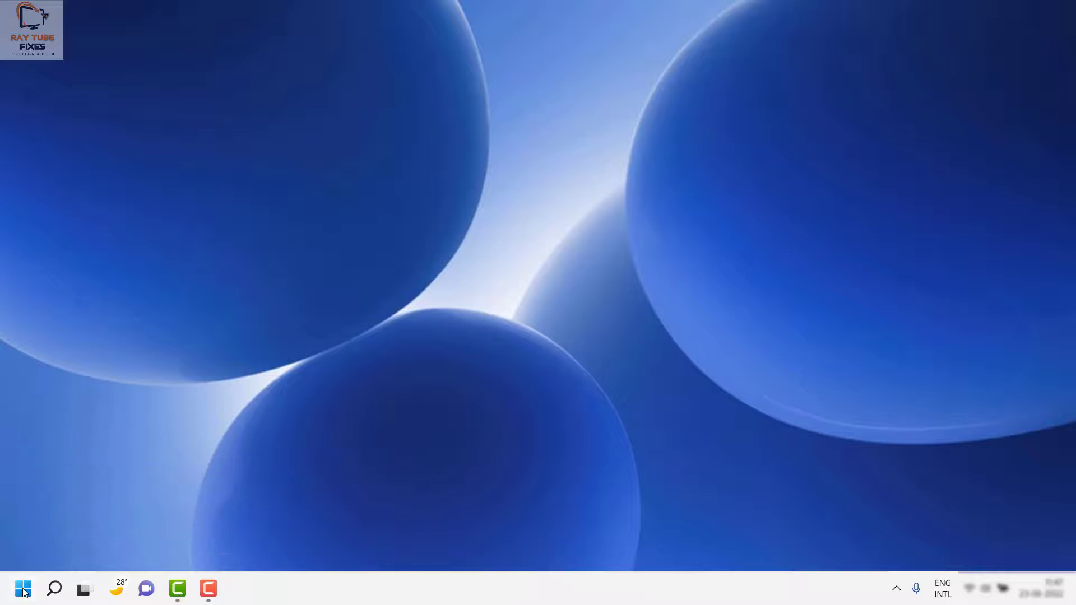
- Search for 'regedit' and launch Registry Editor
click(55, 593)
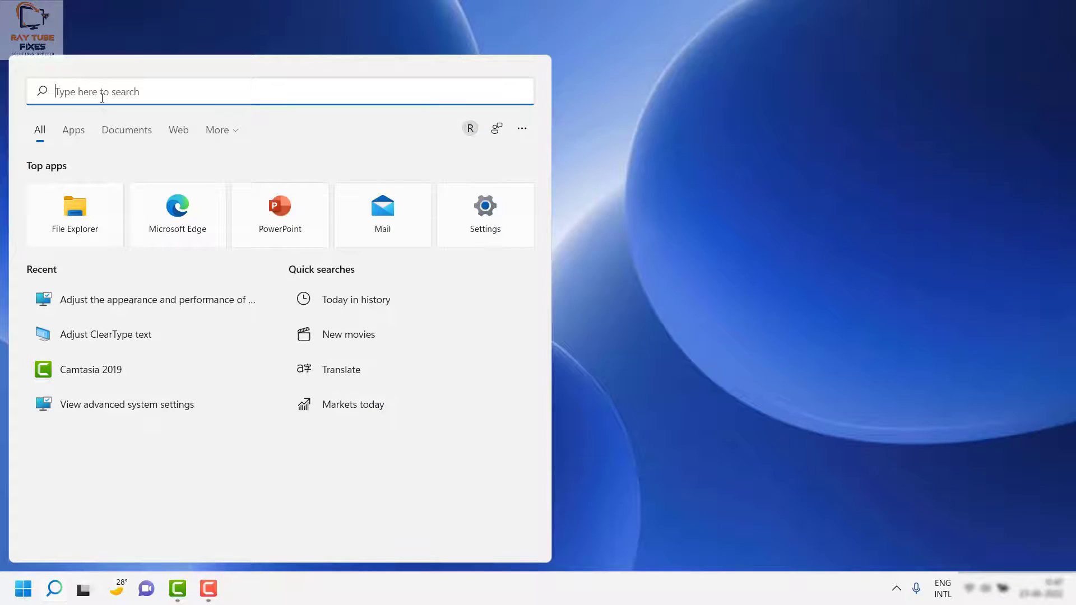
text(regedit)
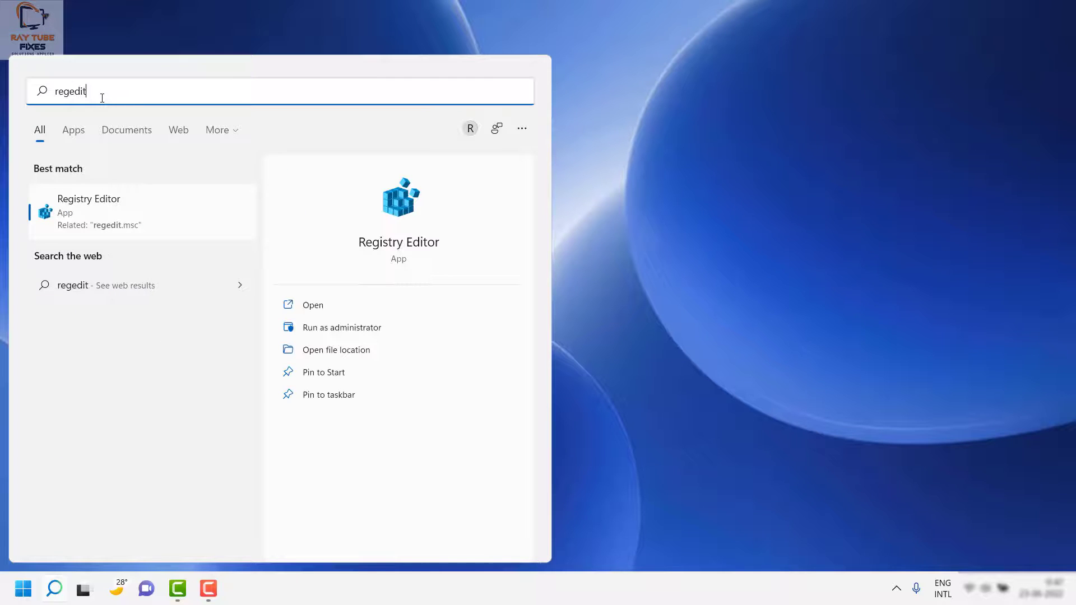
click(407, 238)
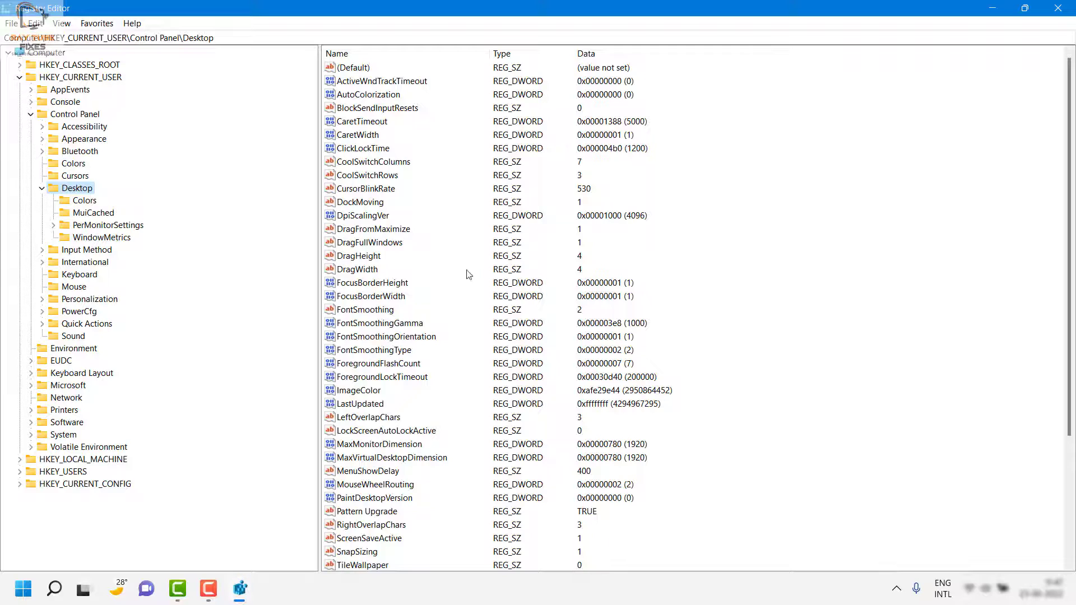
- Export the entire registry to a Desktop file named 'registry Back June'
key(Left)
key(Left)
key(Left)
key(Left)
key(Left)
key(Left)
key(Left)
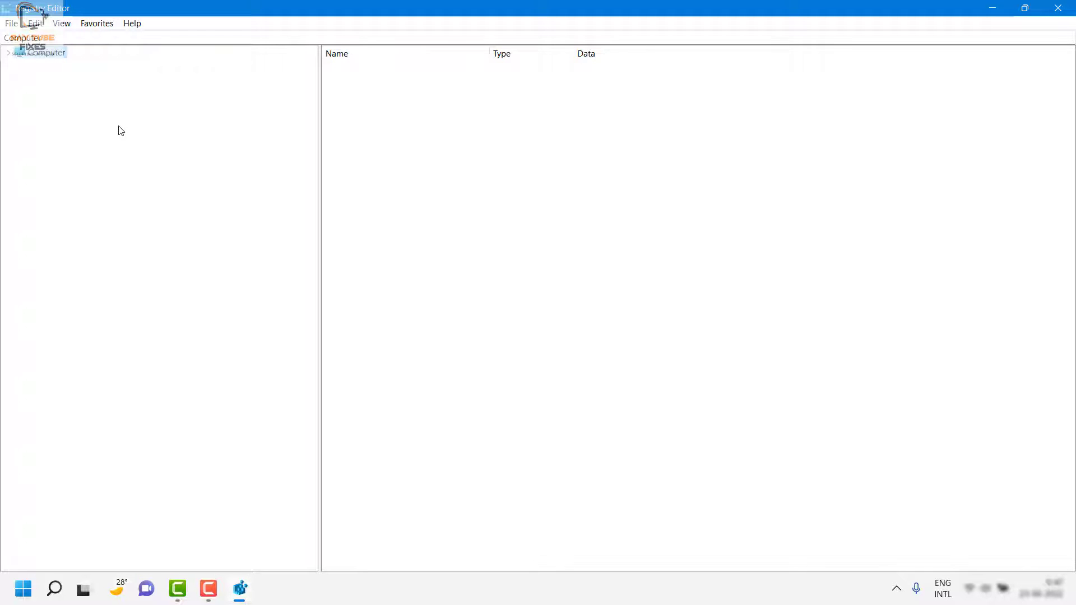
click(11, 24)
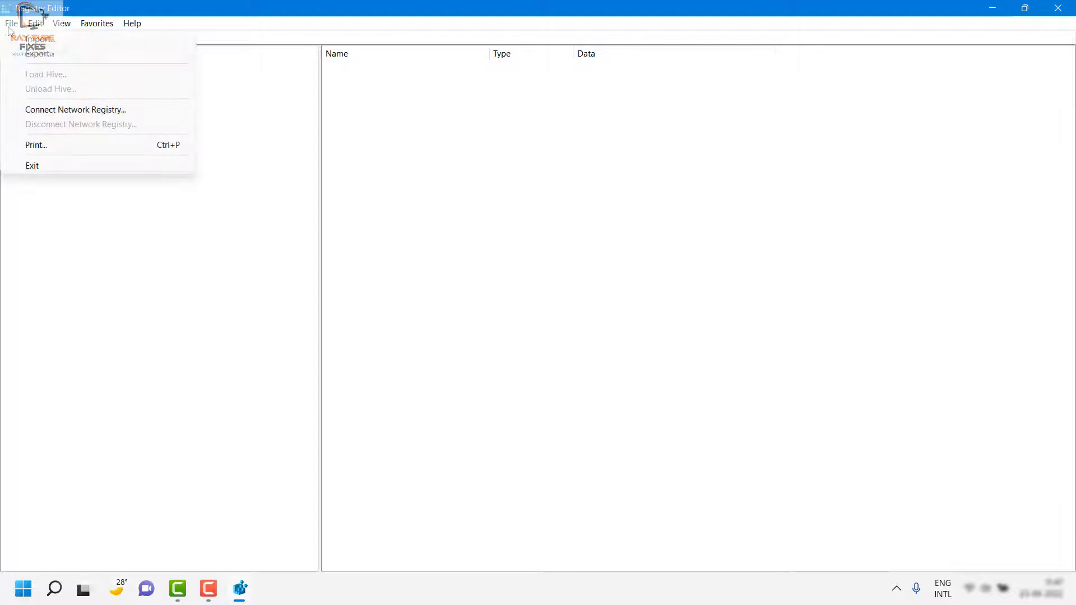
click(59, 65)
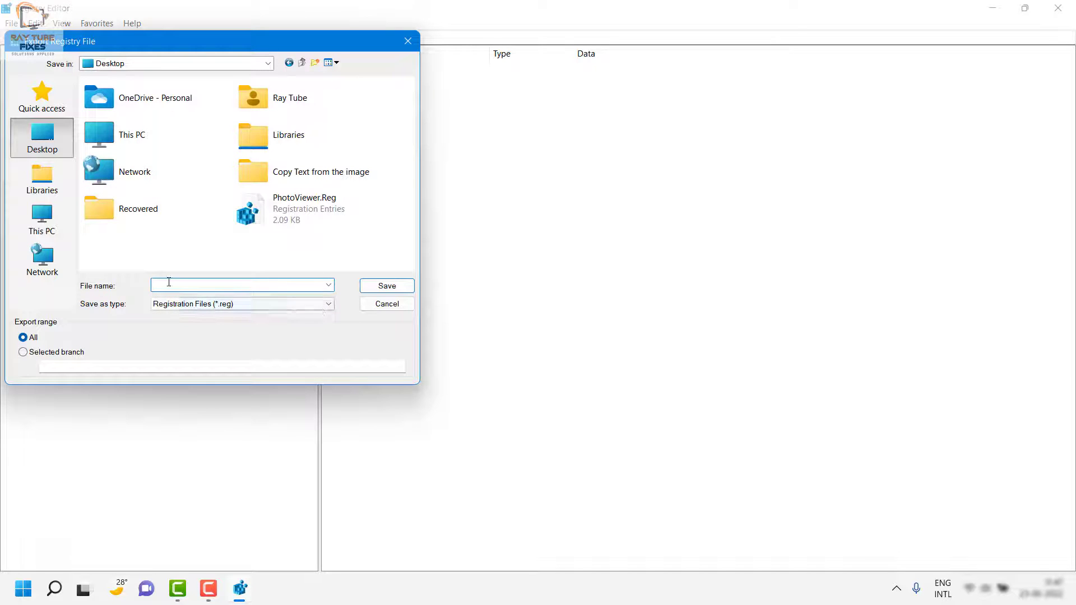
text(re)
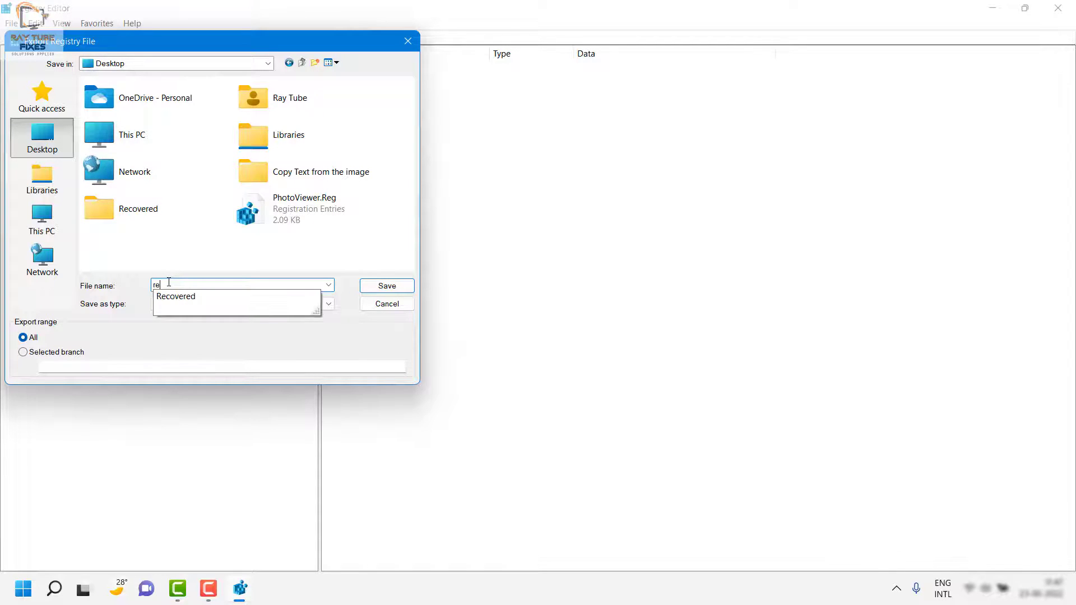
text(gistry Bac)
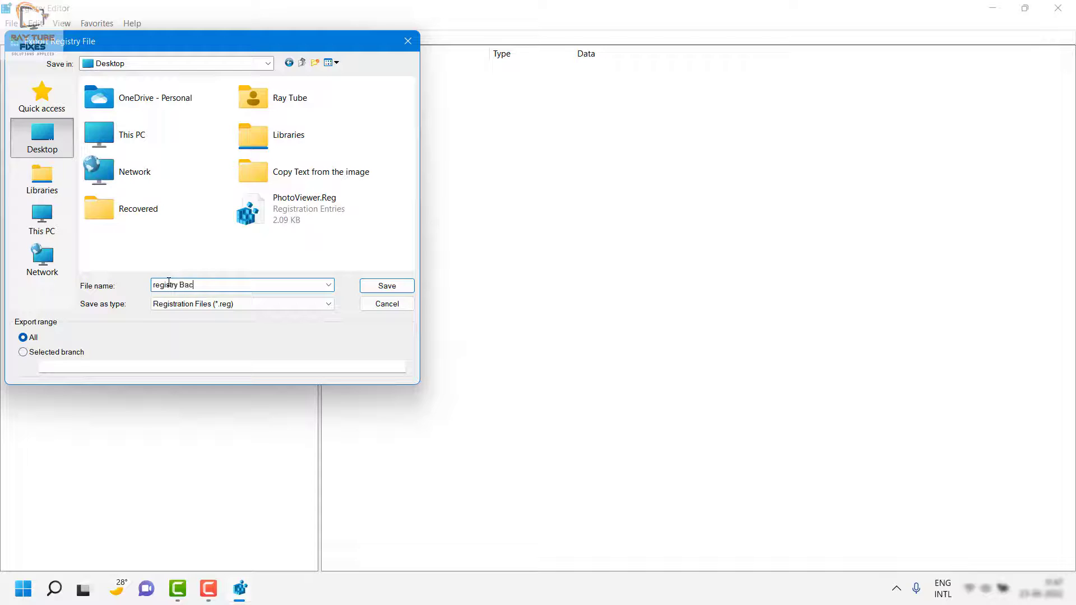
text(k Up)
key(BackSpace)
key(BackSpace)
text(June)
click(381, 287)
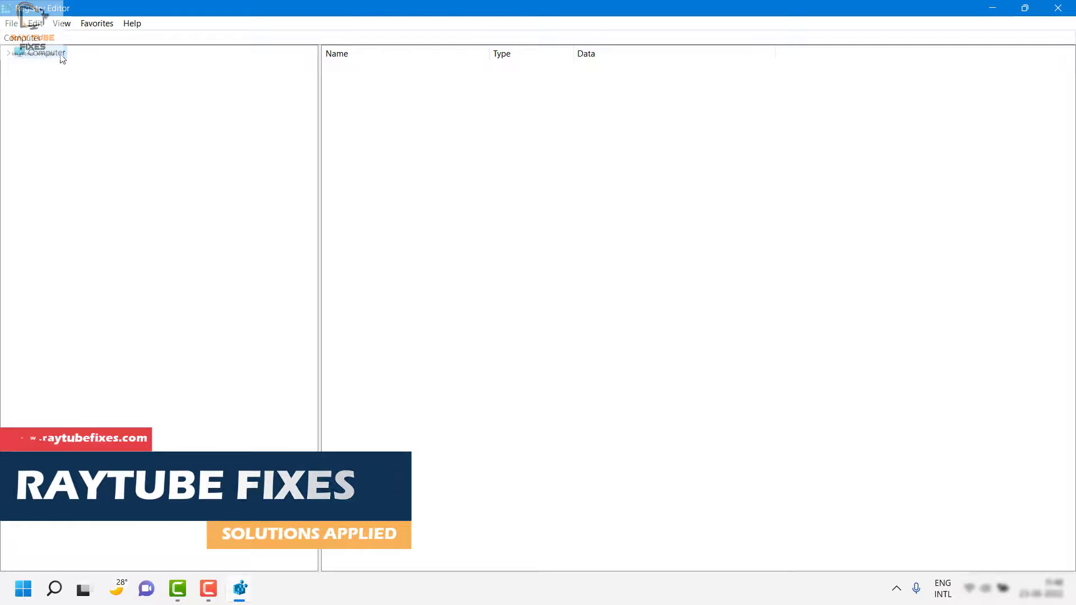
- Import the registry Back June.reg file from the Desktop into the registry
click(9, 52)
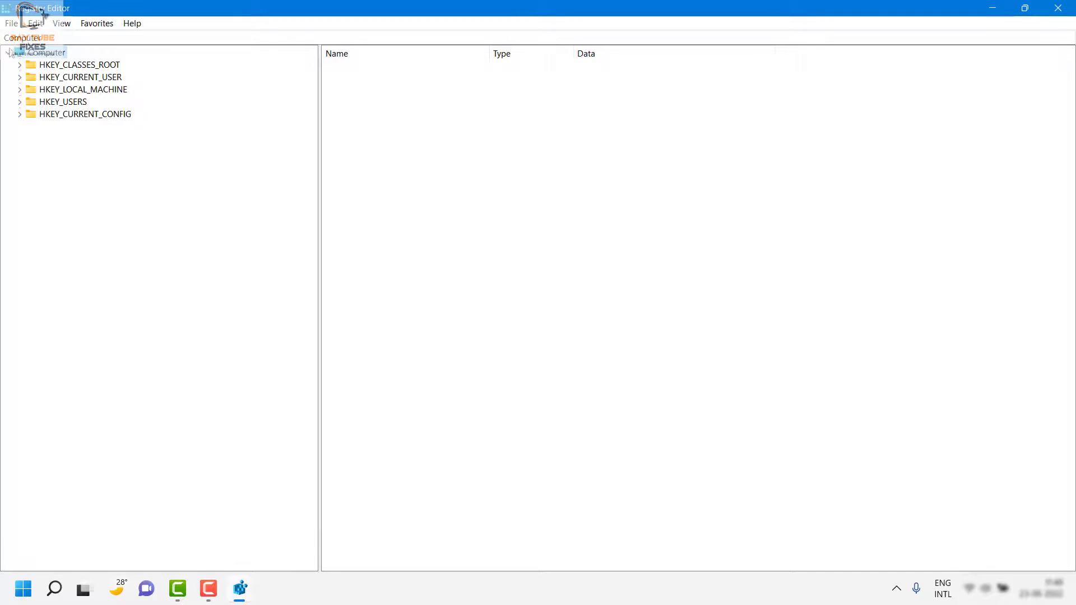
click(11, 24)
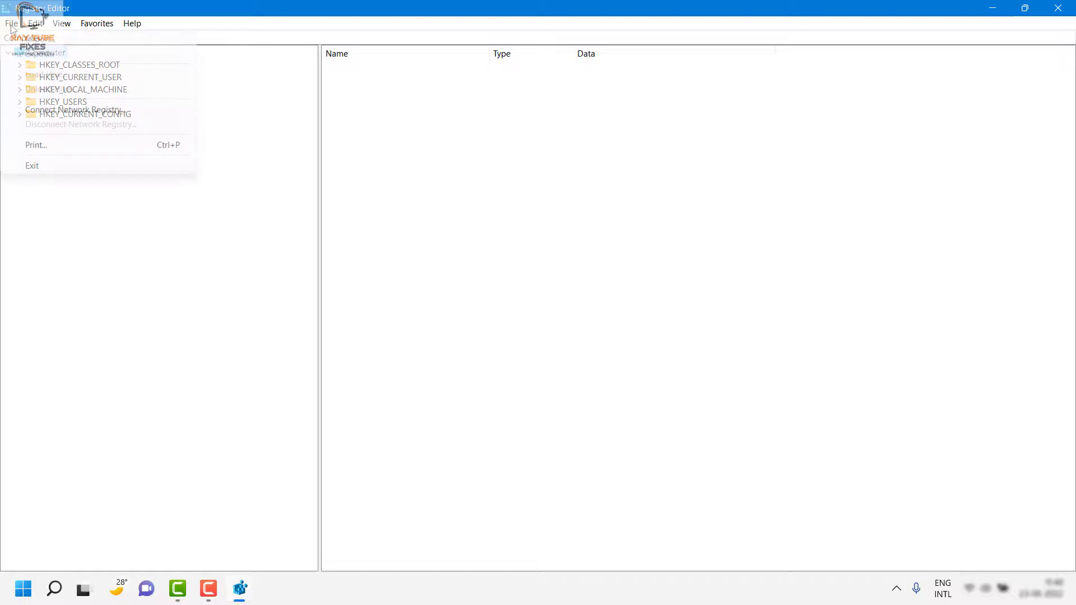
click(28, 38)
click(335, 178)
click(417, 176)
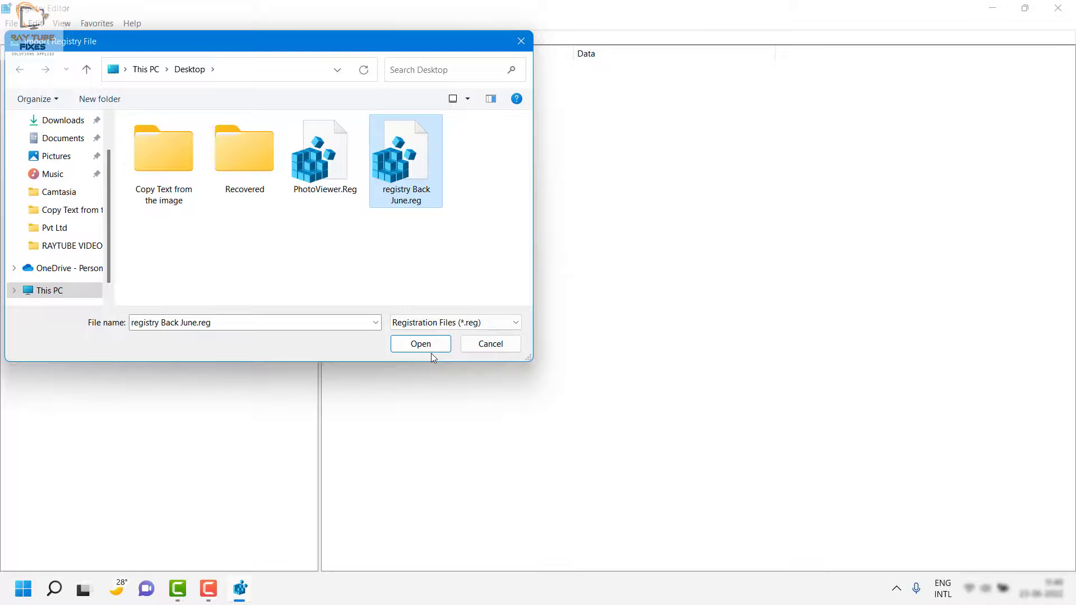
click(431, 351)
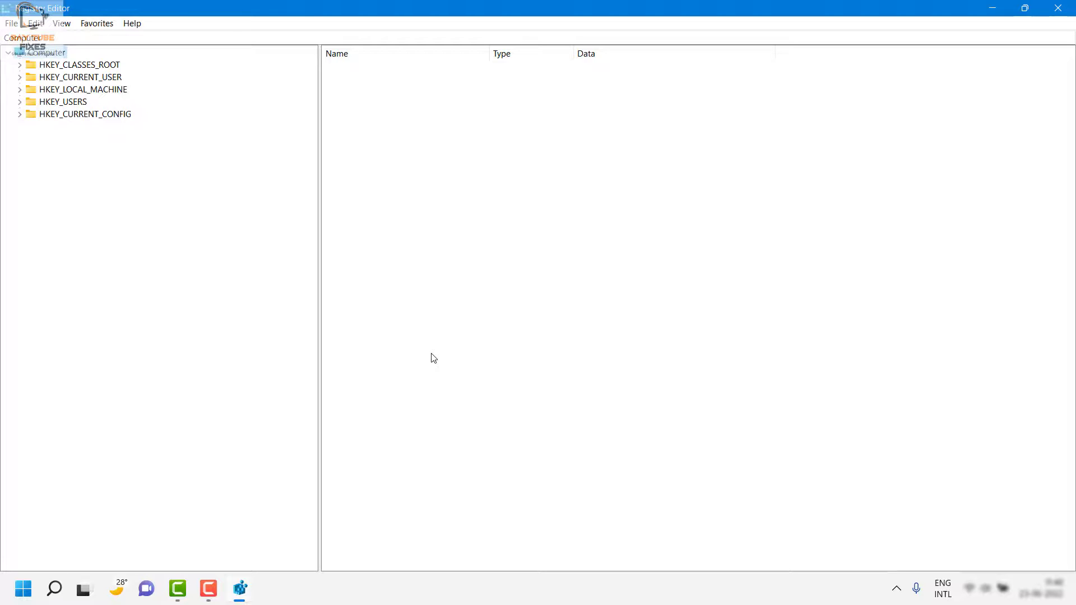
- Navigate to HKEY_CURRENT_USER\Control Panel\Desktop and select the Win8DpiScaling value
key(F5)
key(Down)
key(Down)
key(Down)
key(Up)
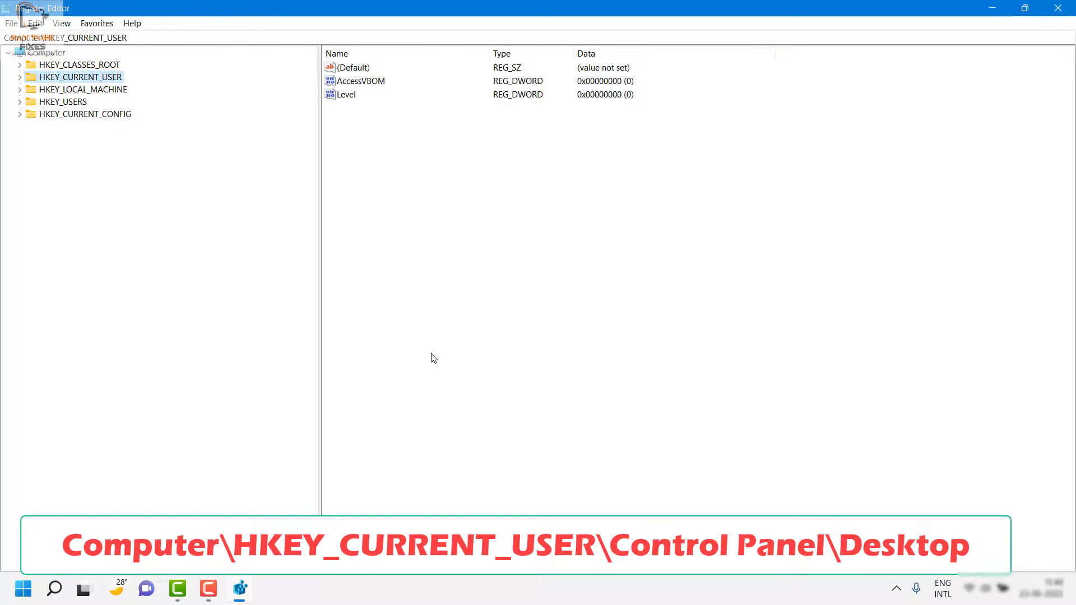
key(Right)
key(Down)
key(Down)
key(Down)
key(Down)
key(Down)
key(Down)
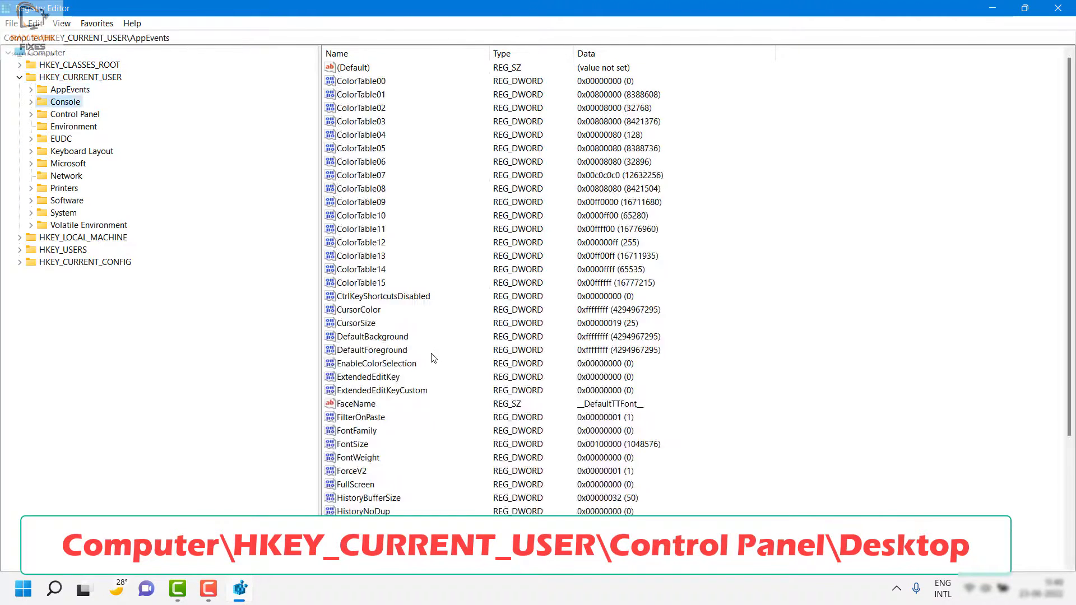
key(Up)
key(Up)
key(Up)
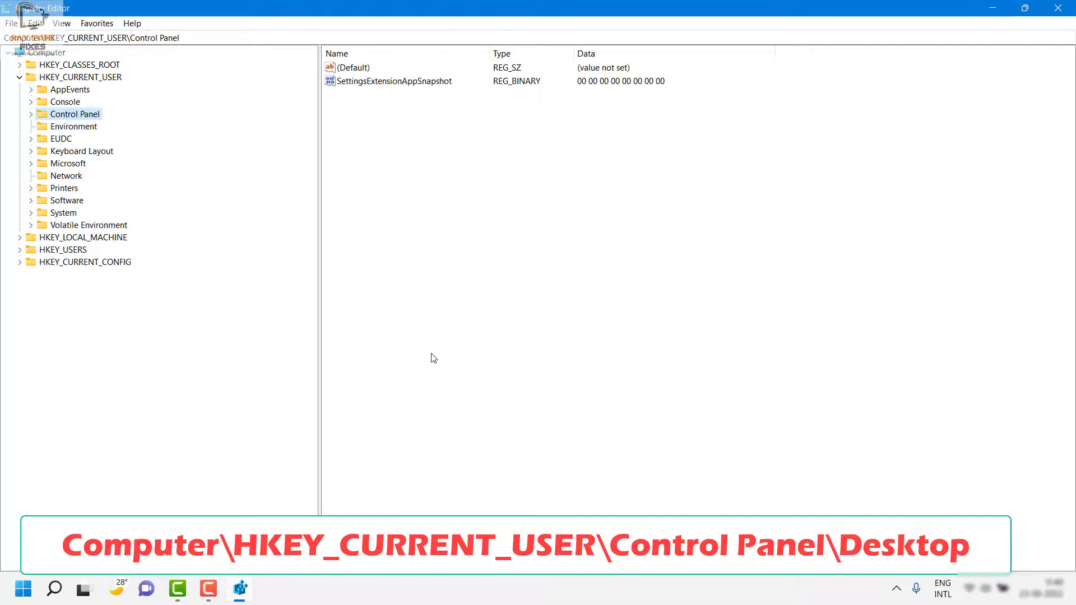
key(Right)
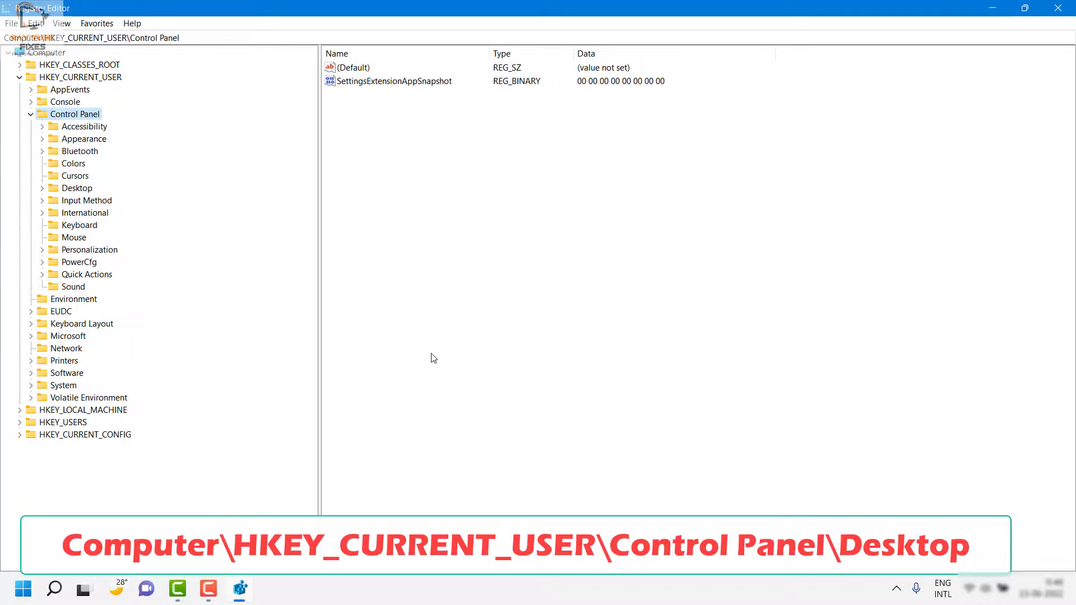
key(Down)
key(Down)
key(Down)
key(Down)
key(Down)
key(Down)
key(Down)
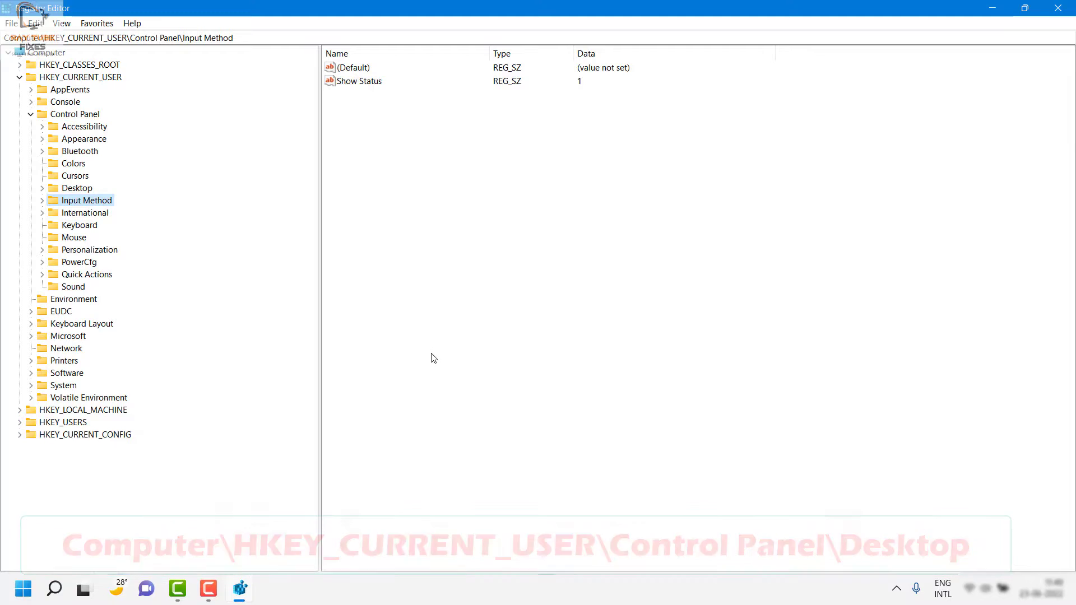
key(Up)
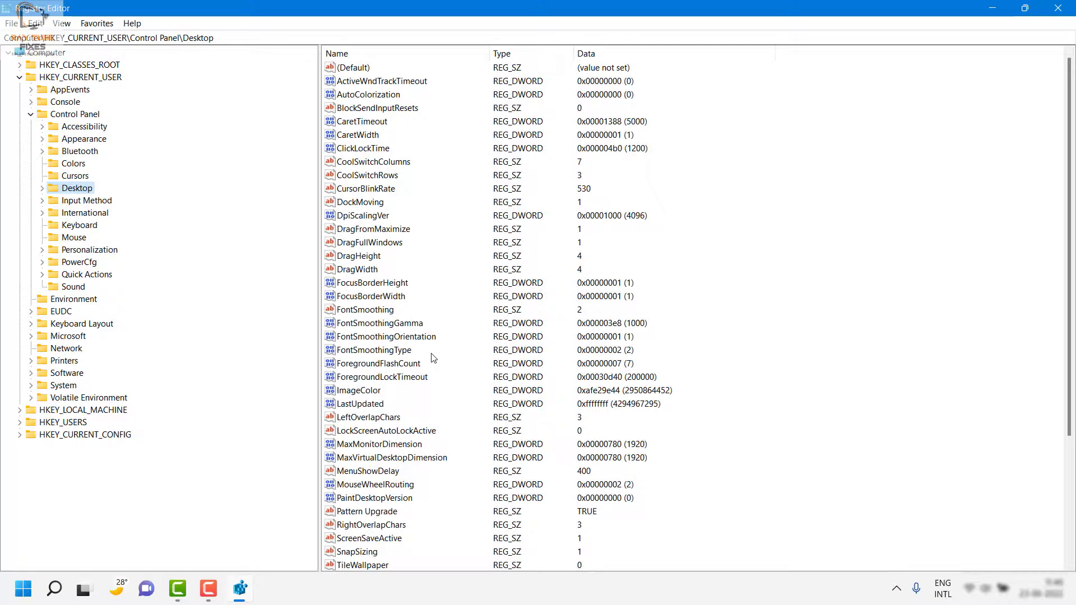
scroll(644, 462, down, 4)
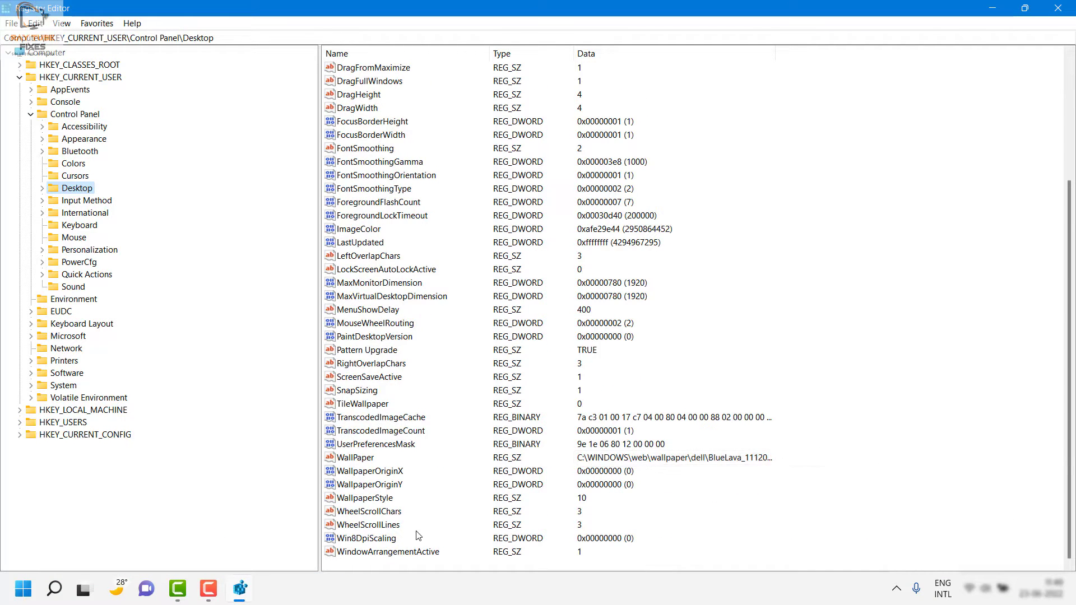
click(369, 540)
- Change Win8DpiScaling's value data from 0 to 1 and confirm
double_click(374, 544)
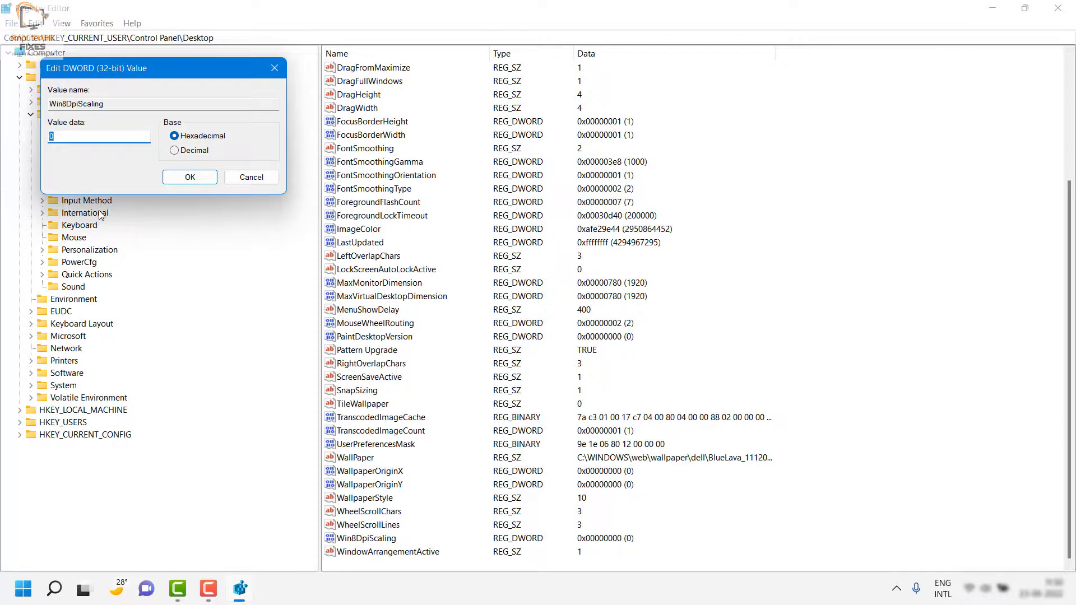
text(1)
key(Return)
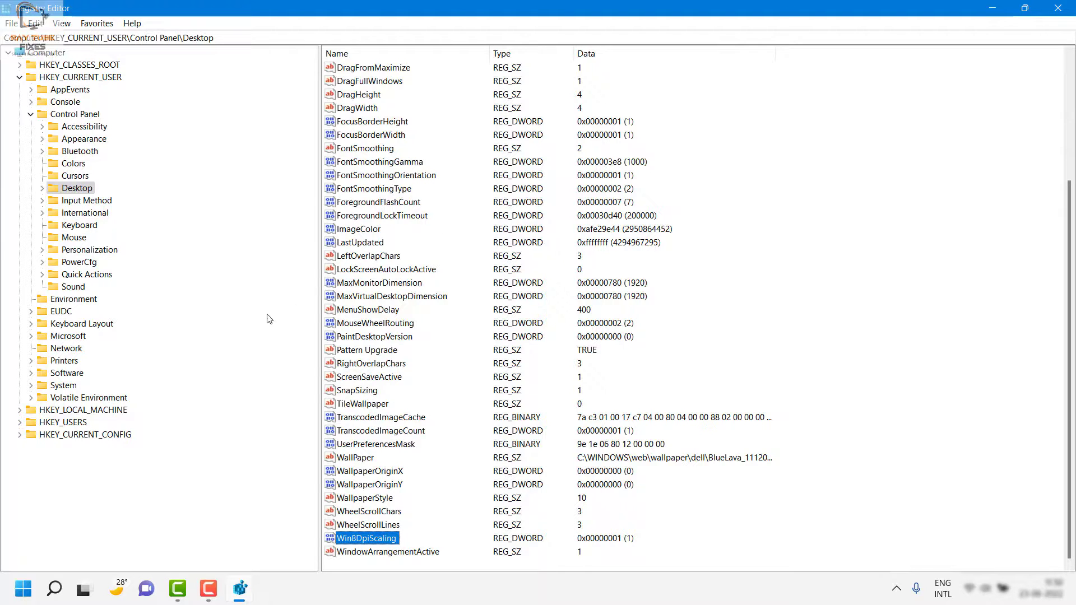
click(369, 255)
key(Down)
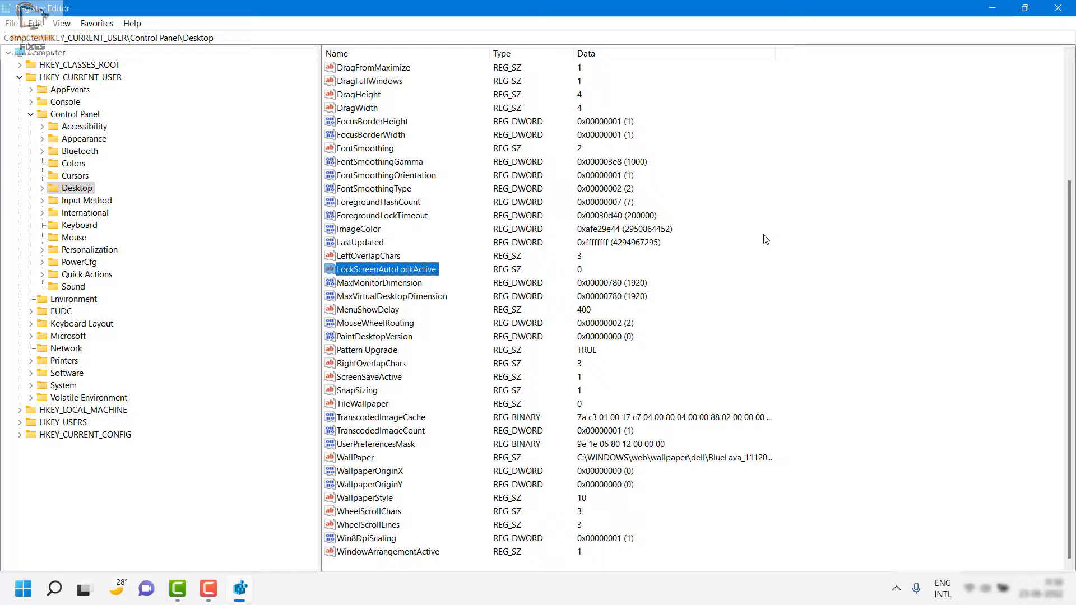
- Create a new DWORD (32-bit) value under Desktop and name it LogPixel
right_click(737, 256)
mouse_move(789, 266)
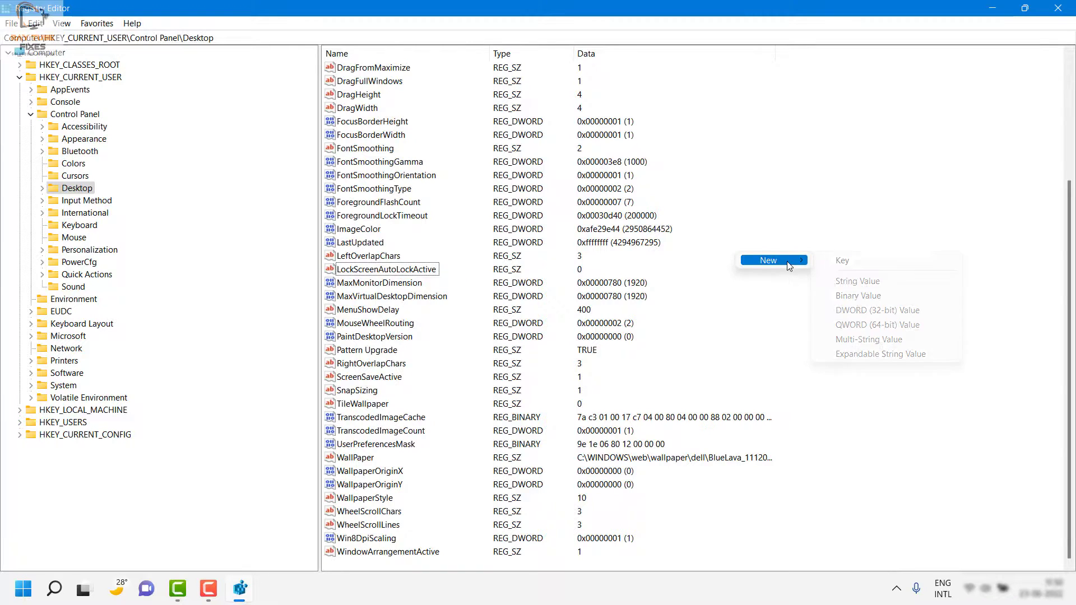
click(893, 311)
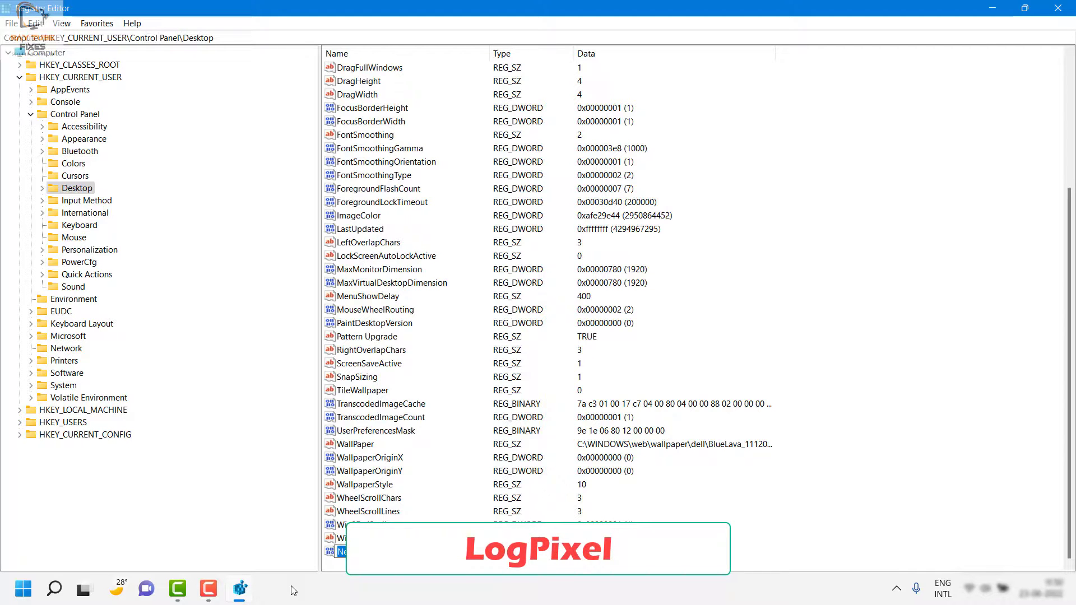
text(Lo)
key(Return)
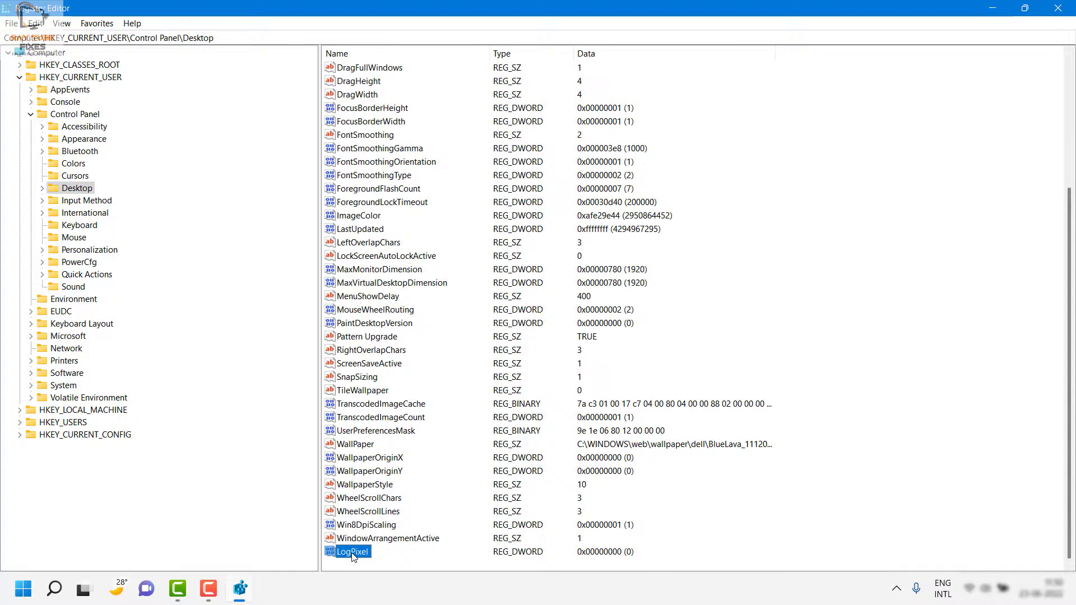
- Set LogPixel's value data to hexadecimal 78 (decimal 120)
double_click(353, 552)
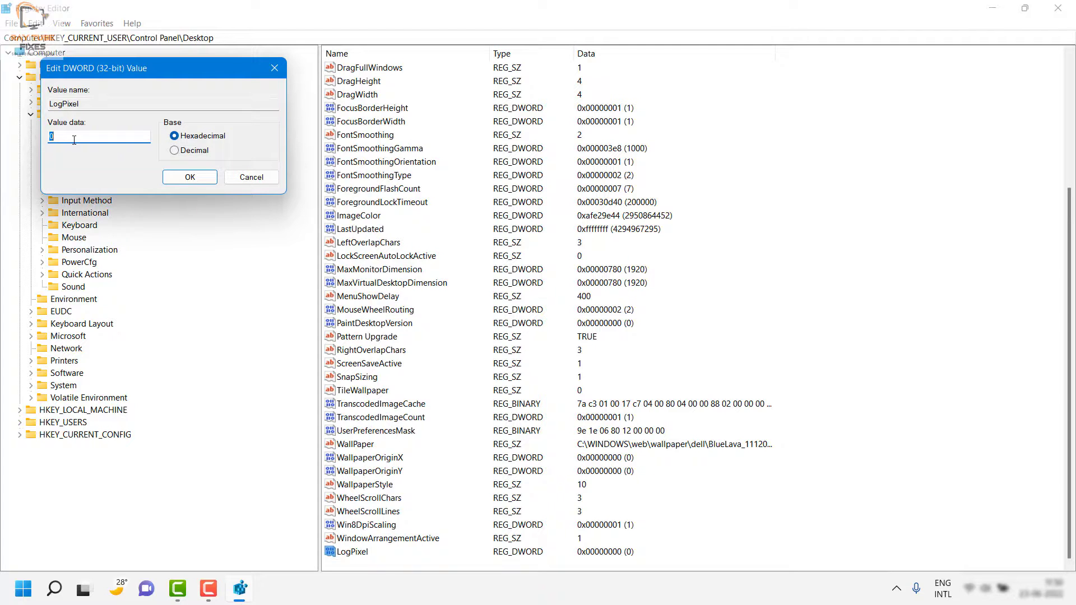
text(78)
click(183, 178)
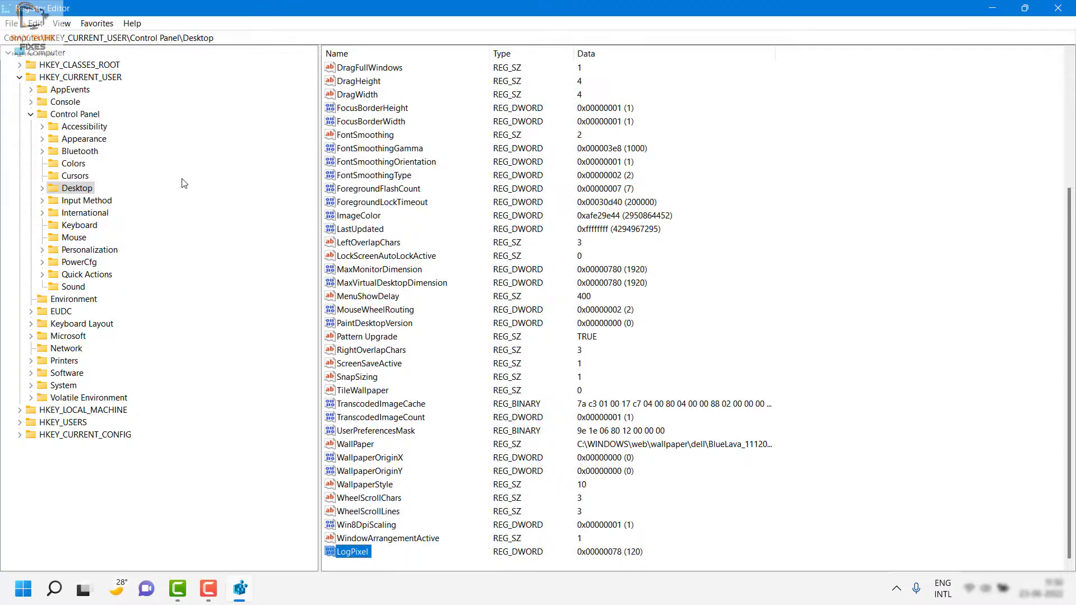